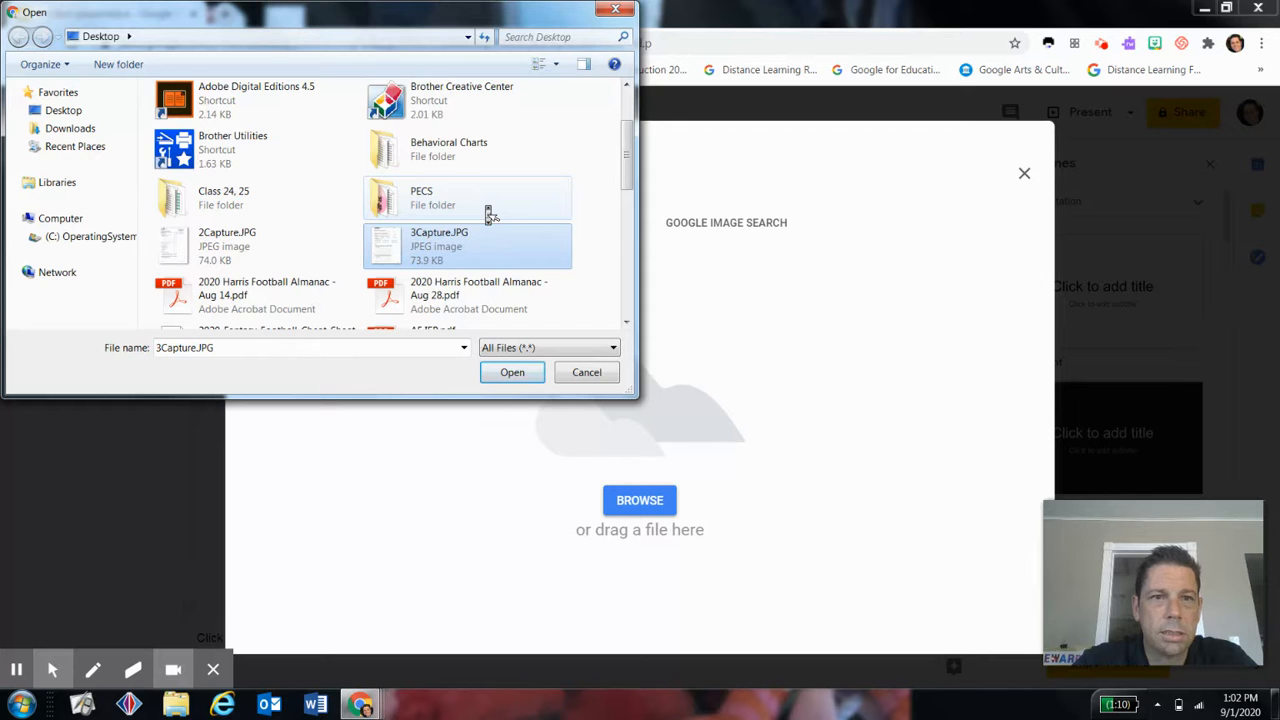
Set Capture.JPG from the Desktop as the slide's background image and finish the background settings
scroll(489, 215, down, 4)
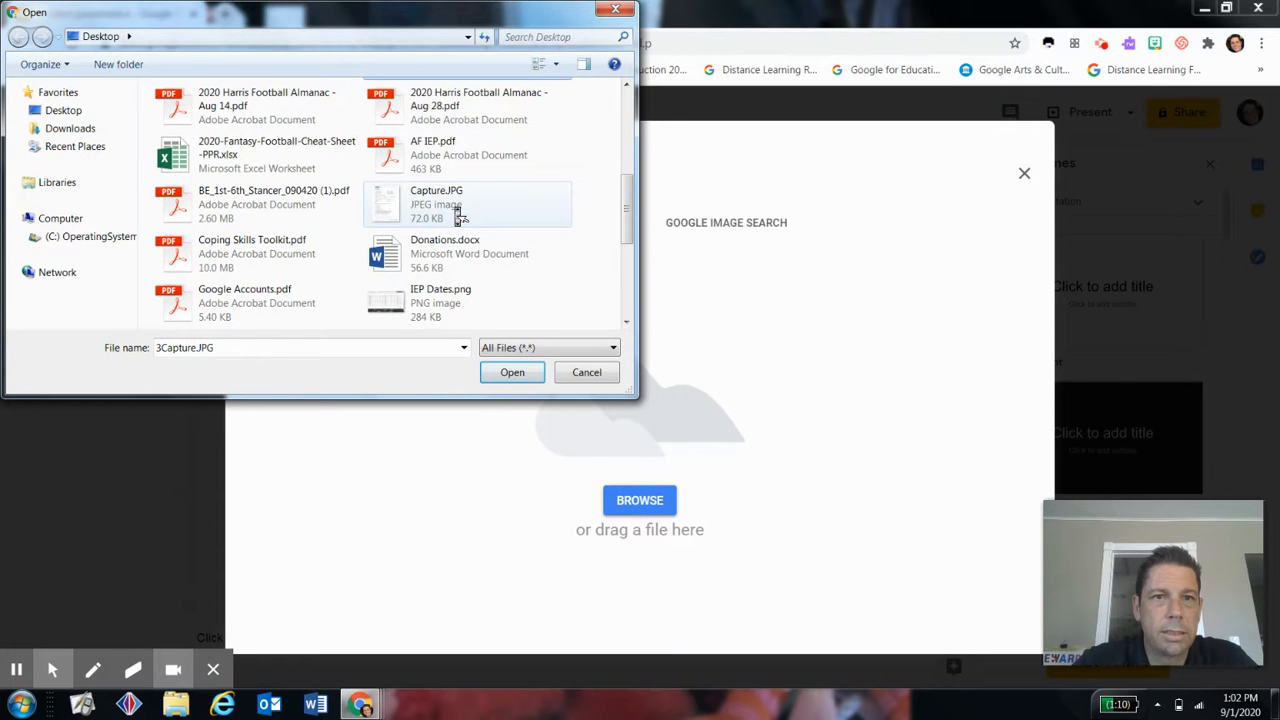
click(459, 210)
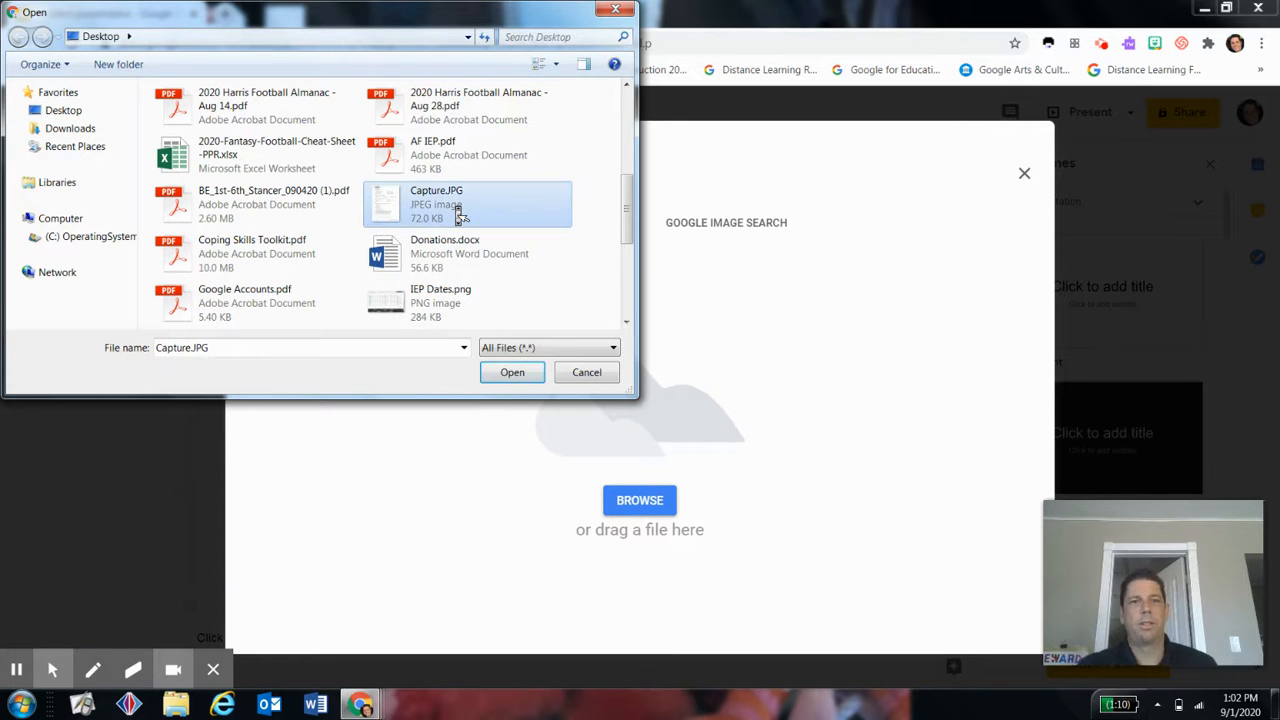
click(522, 378)
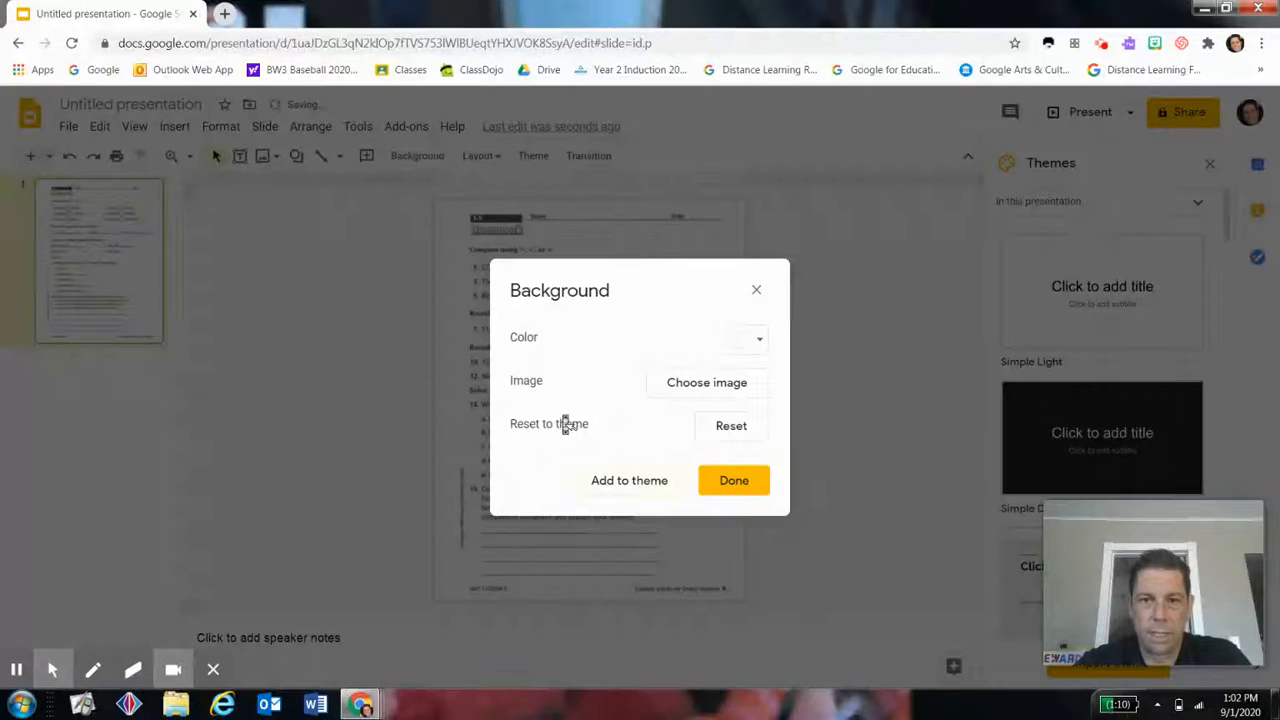
click(740, 481)
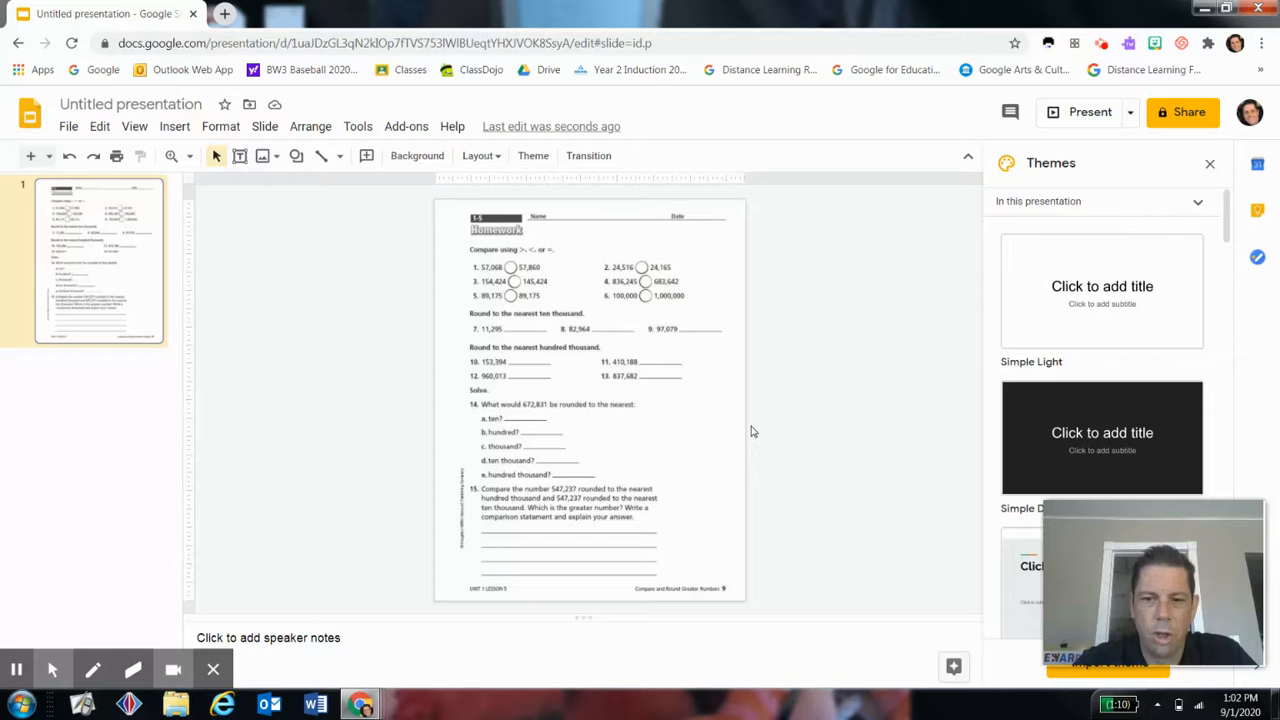
Examine the homework worksheet slide at several browser zoom levels to judge how readable its problems are
key(ctrl+minus)
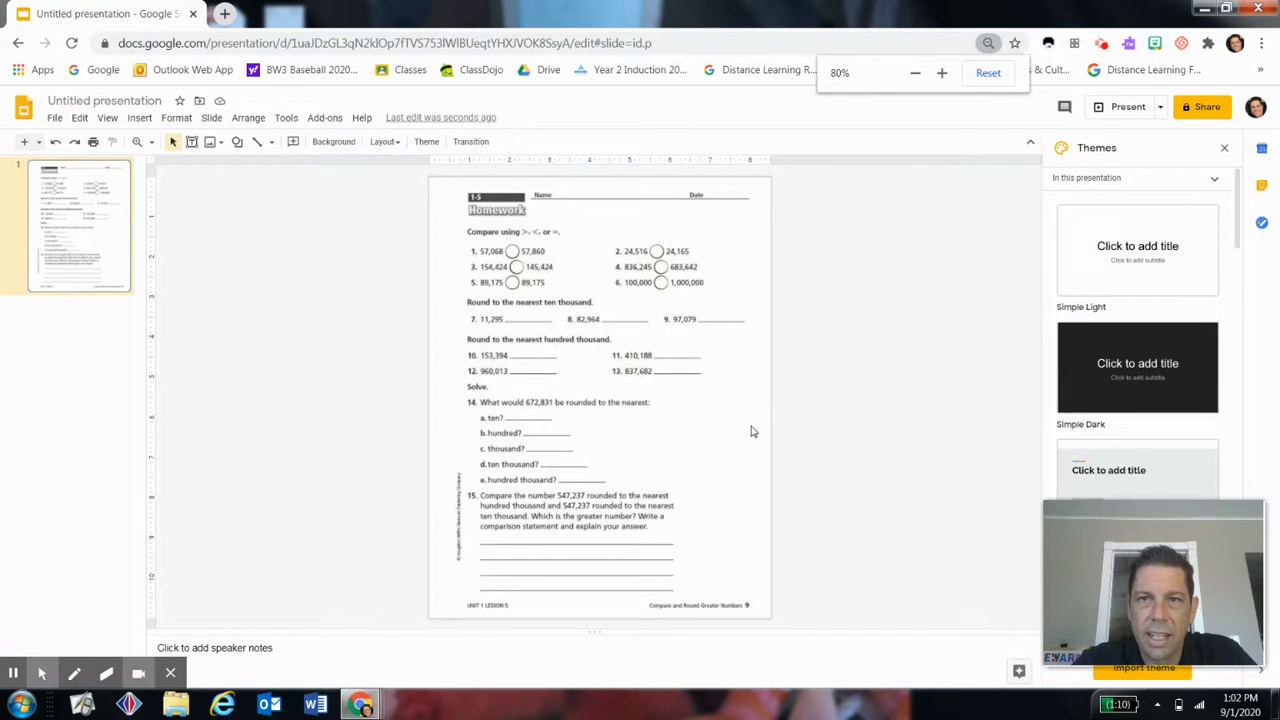
key(ctrl+minus)
key(ctrl+minus)
key(ctrl+minus)
key(ctrl+minus)
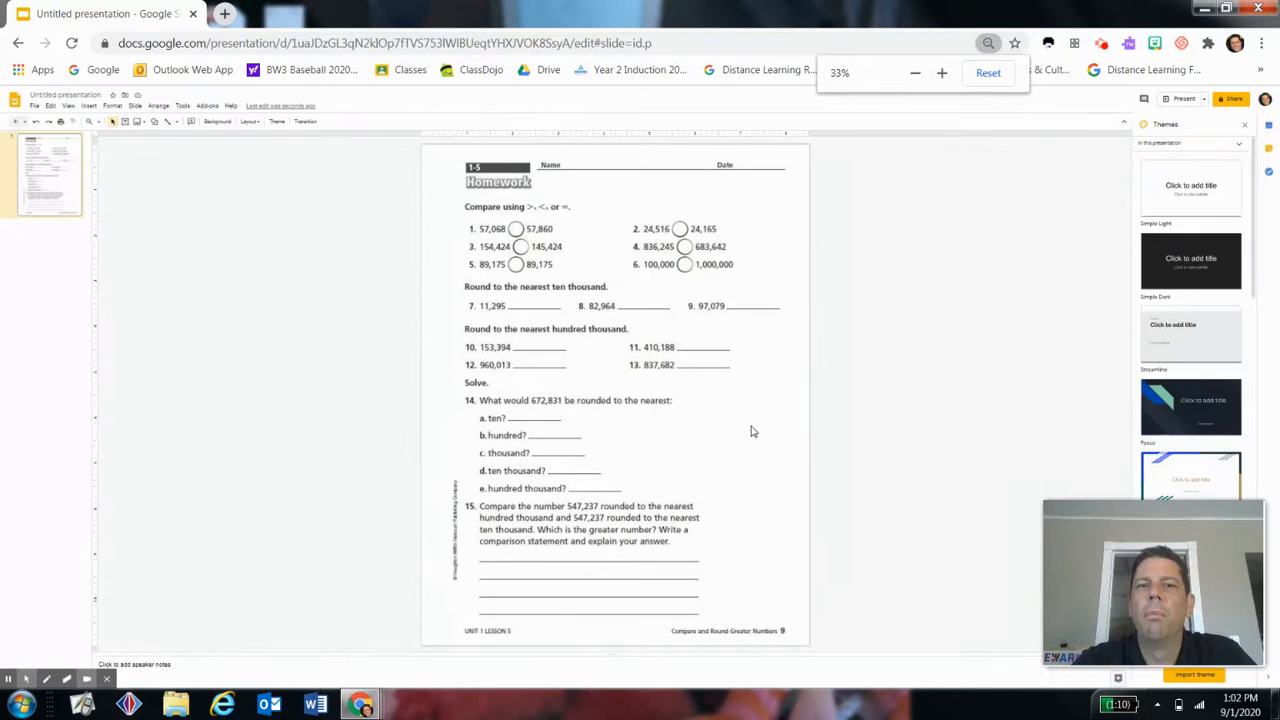
key(ctrl+plus)
key(ctrl+plus)
key(ctrl+plus)
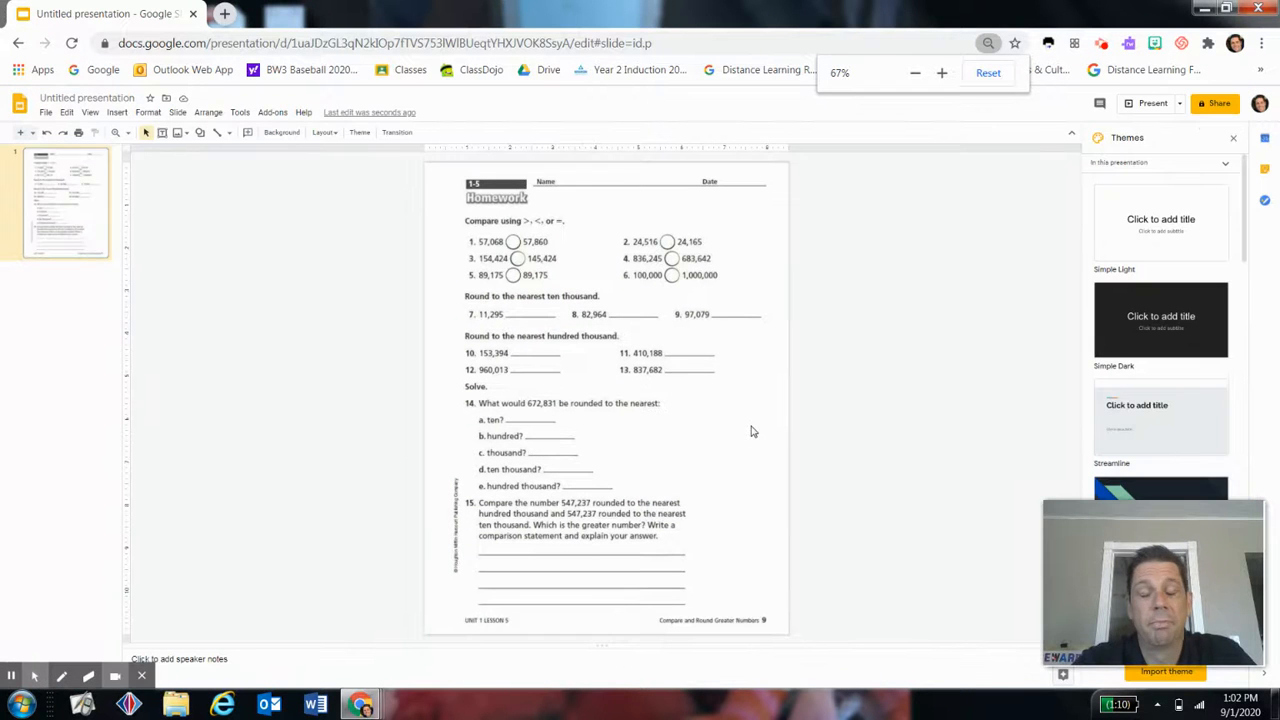
key(ctrl+minus)
key(ctrl+minus)
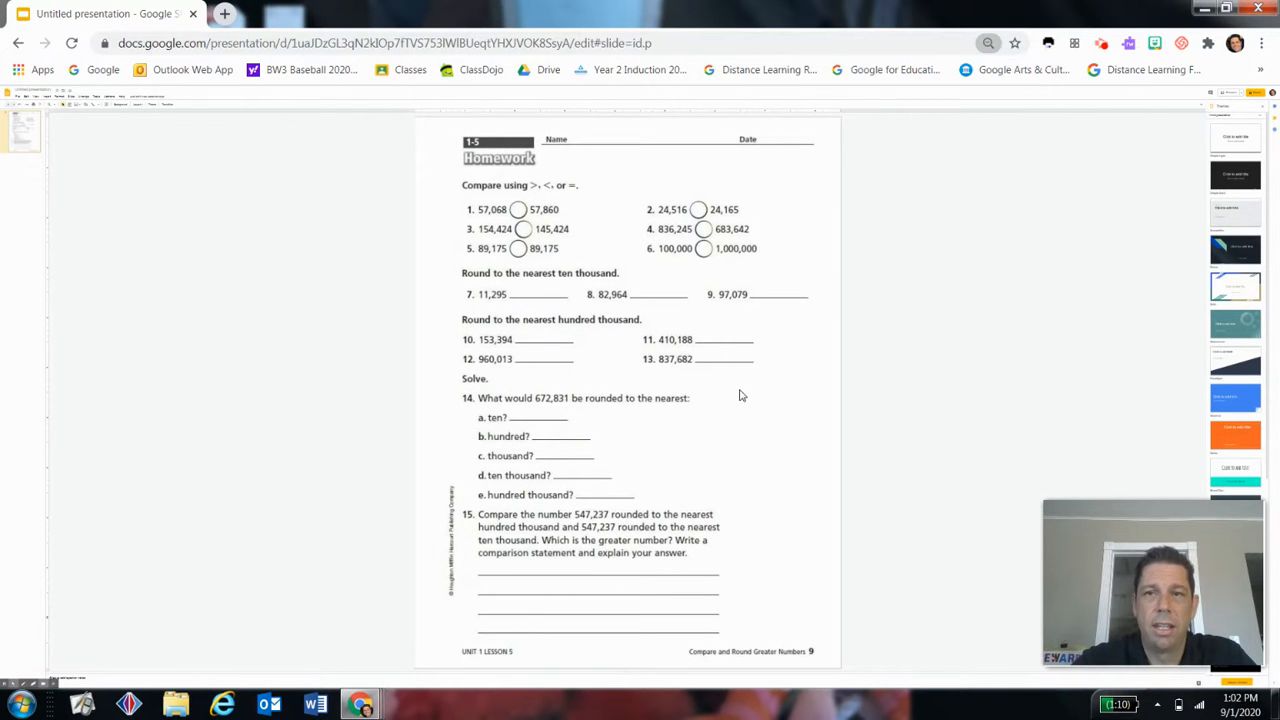
key(ctrl+plus)
key(ctrl+plus)
key(ctrl+plus)
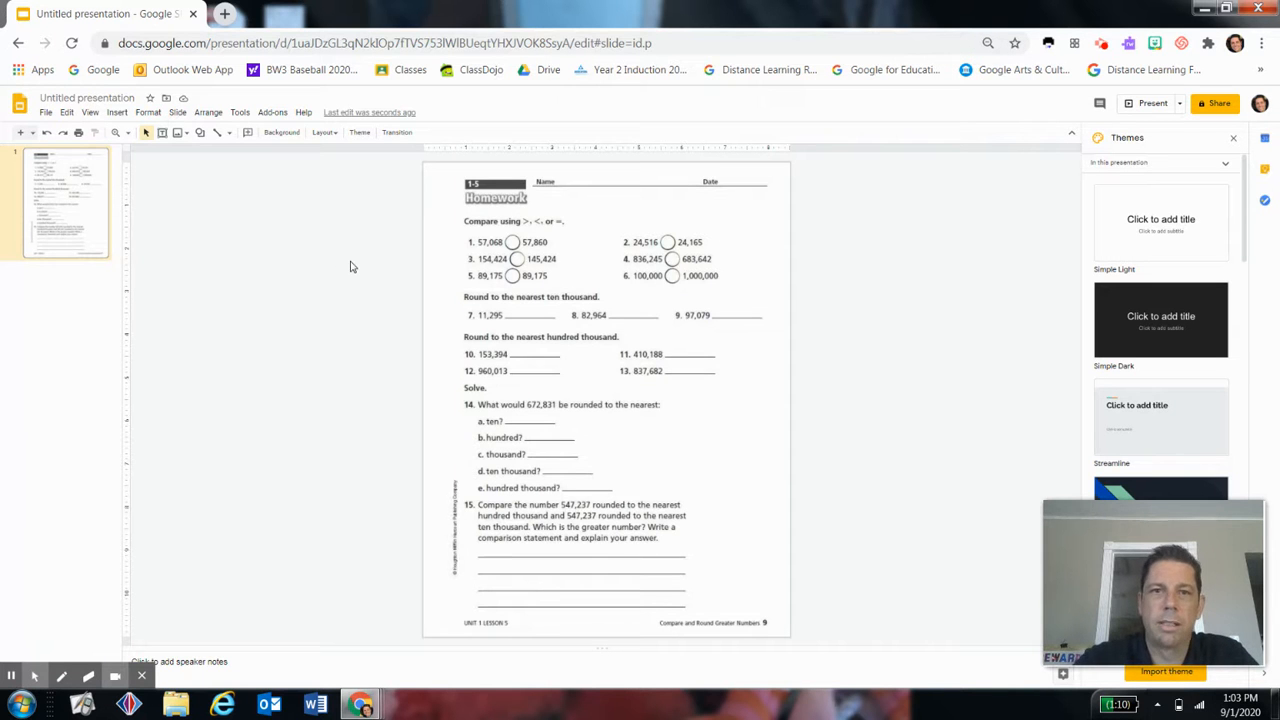
key(ctrl+minus)
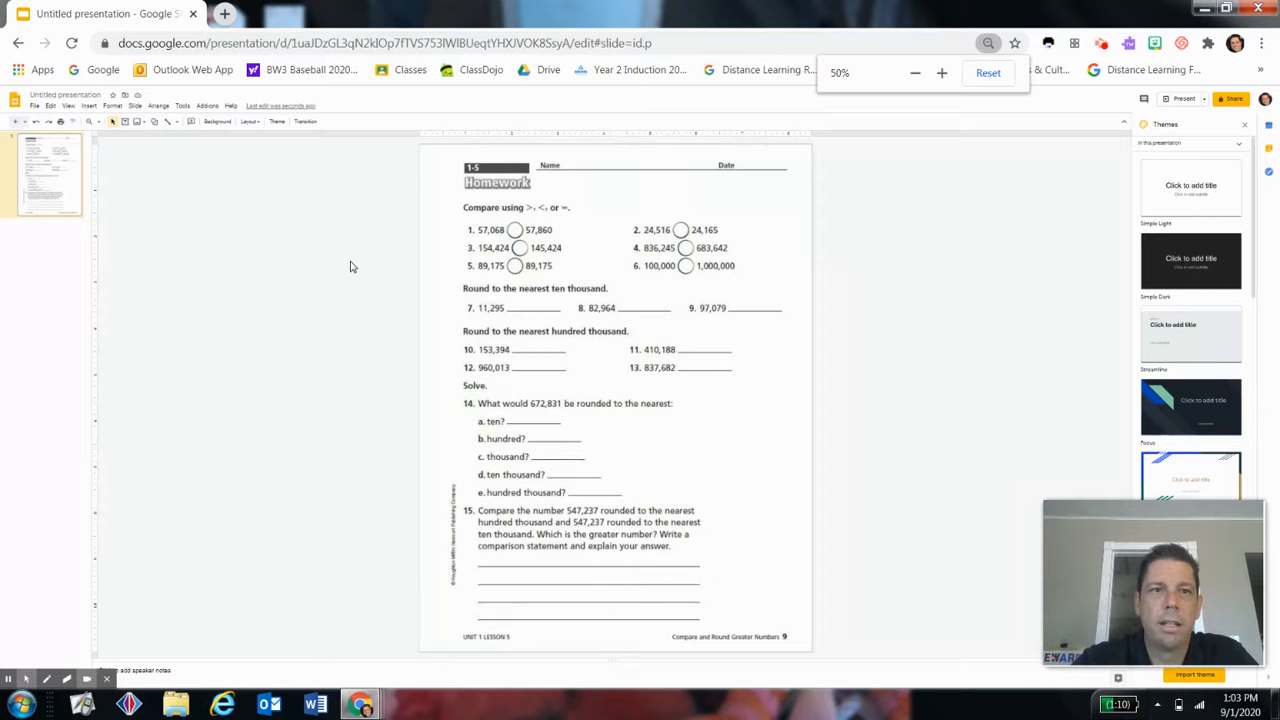
key(ctrl+plus)
key(ctrl+plus)
key(ctrl+plus)
key(ctrl+plus)
key(ctrl+plus)
key(ctrl+plus)
key(ctrl+plus)
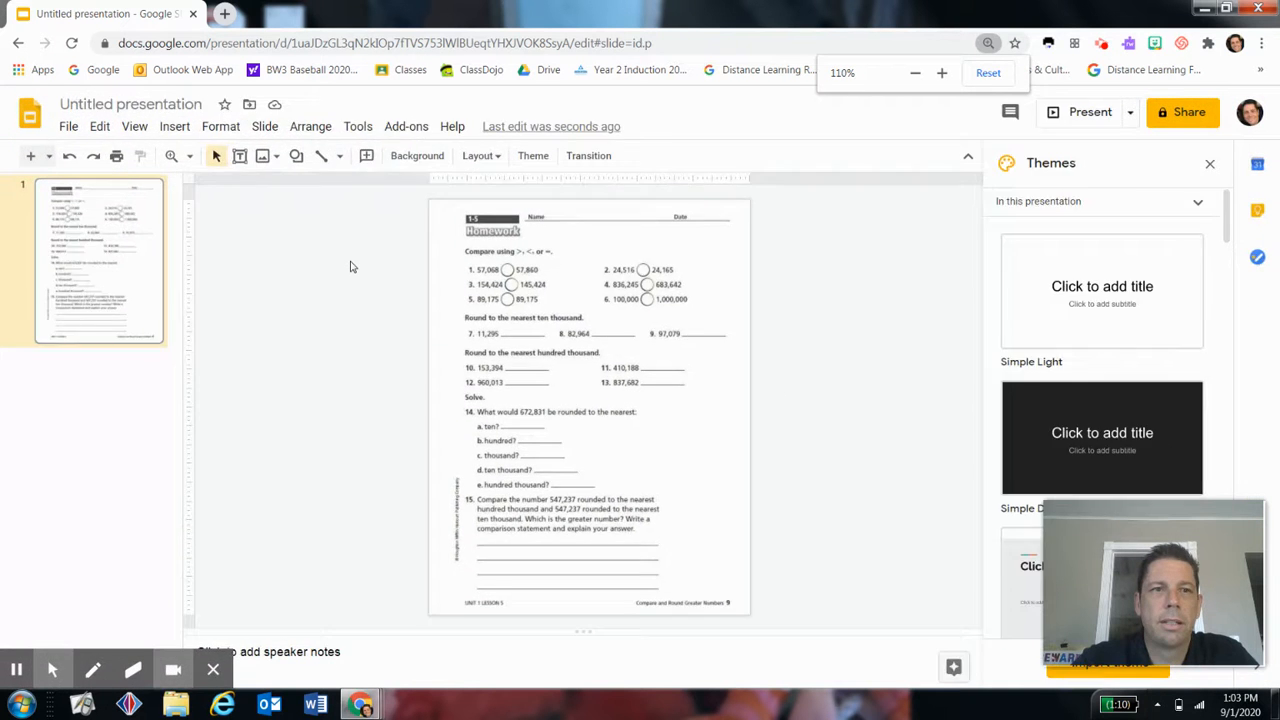
key(ctrl+plus)
key(ctrl+plus)
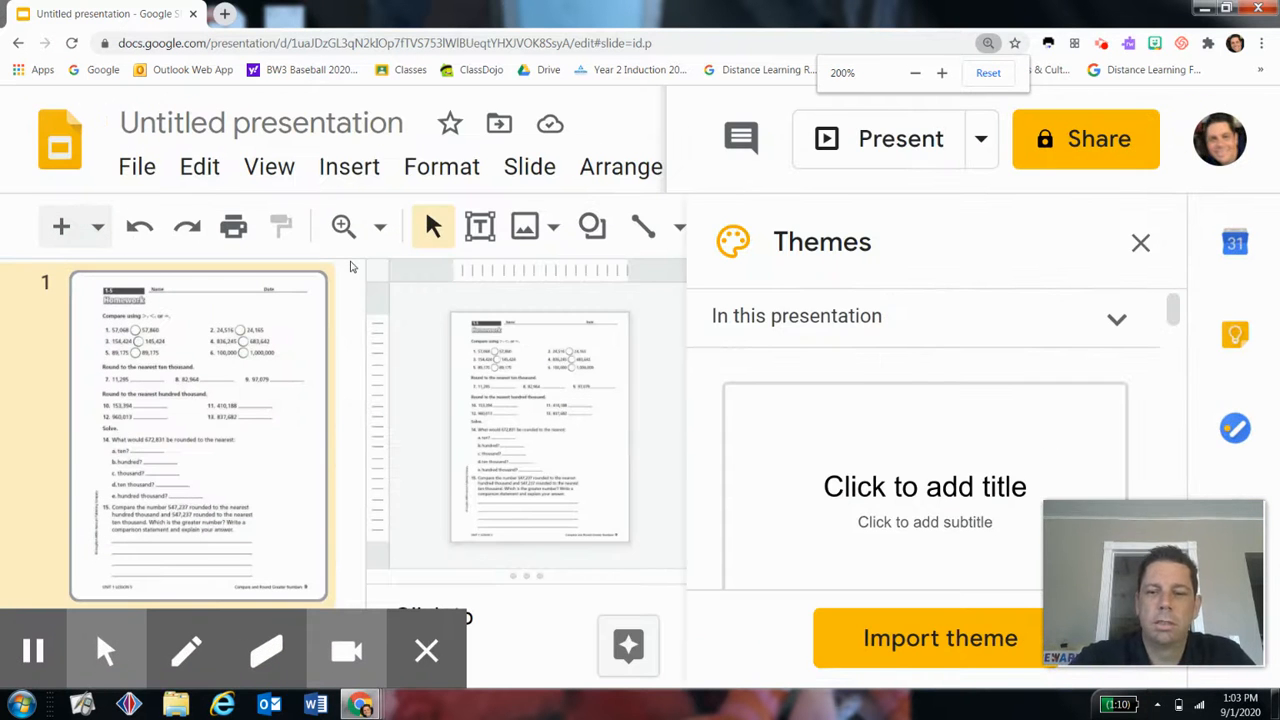
key(ctrl+minus)
key(ctrl+minus)
key(ctrl+minus)
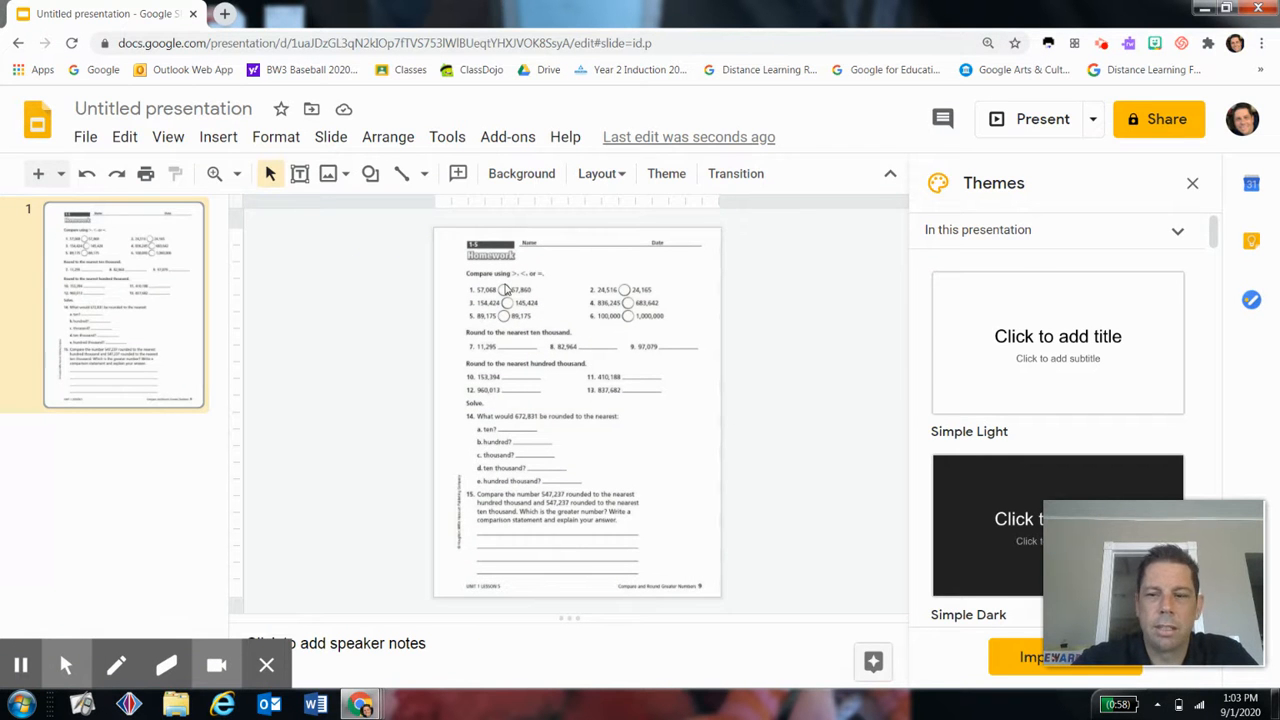
key(ctrl+minus)
key(ctrl+minus)
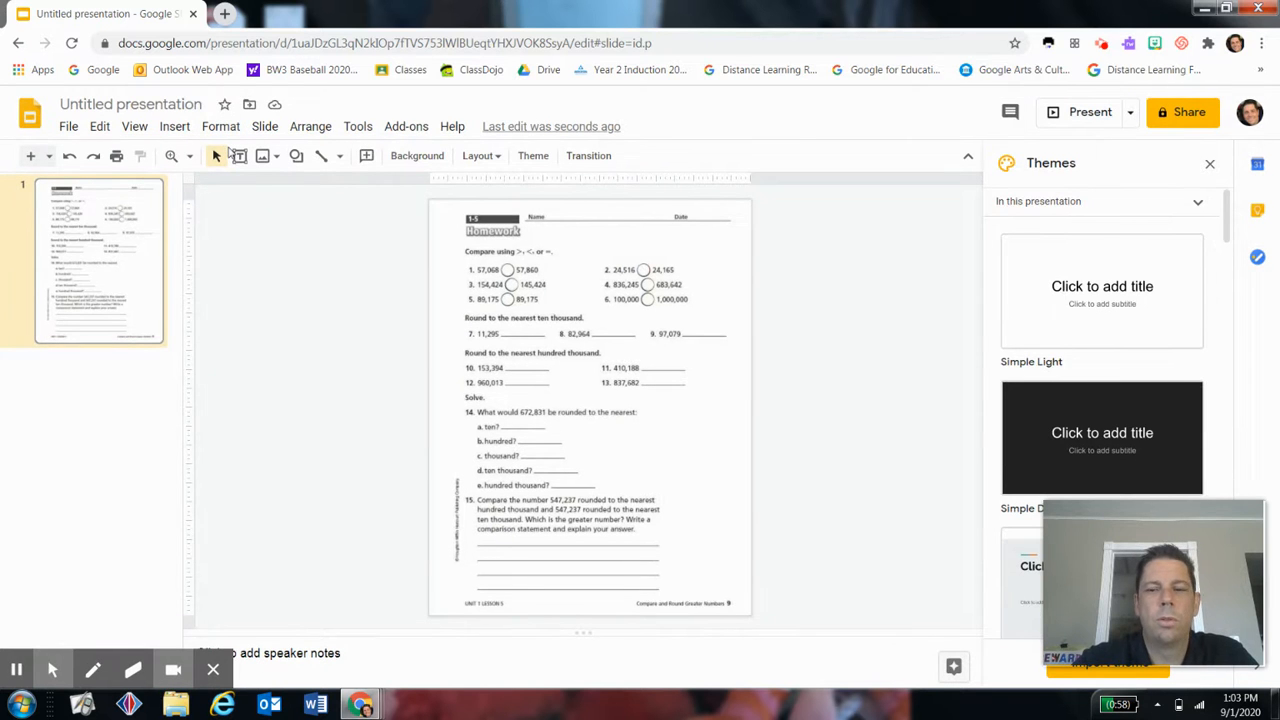
key(ctrl+minus)
key(ctrl+minus)
key(ctrl+minus)
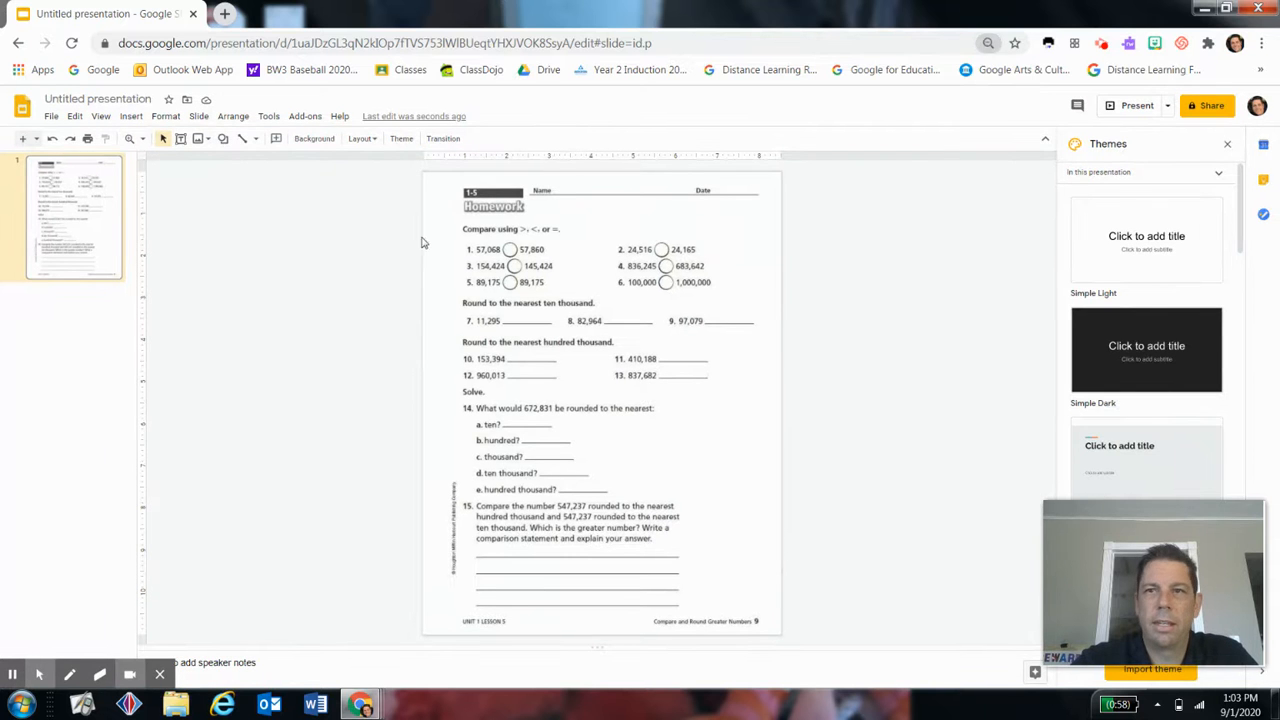
key(ctrl+minus)
key(ctrl+minus)
key(ctrl+minus)
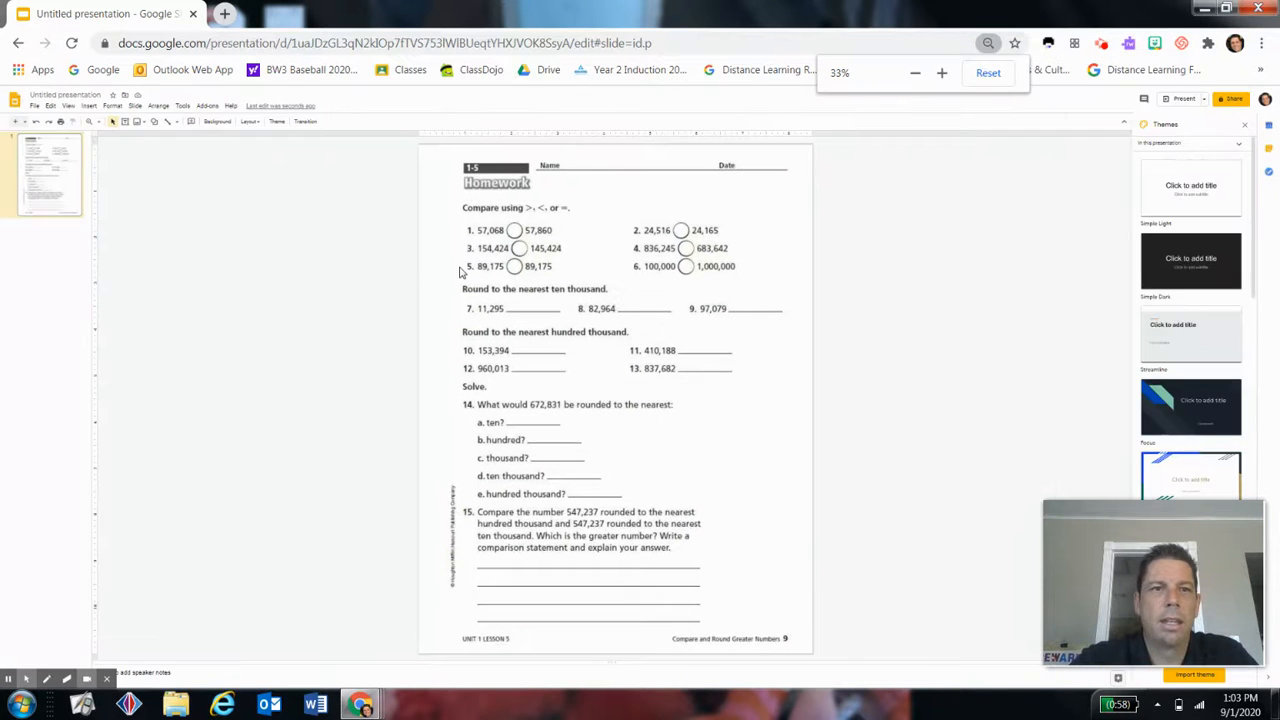
key(ctrl+plus)
key(ctrl+plus)
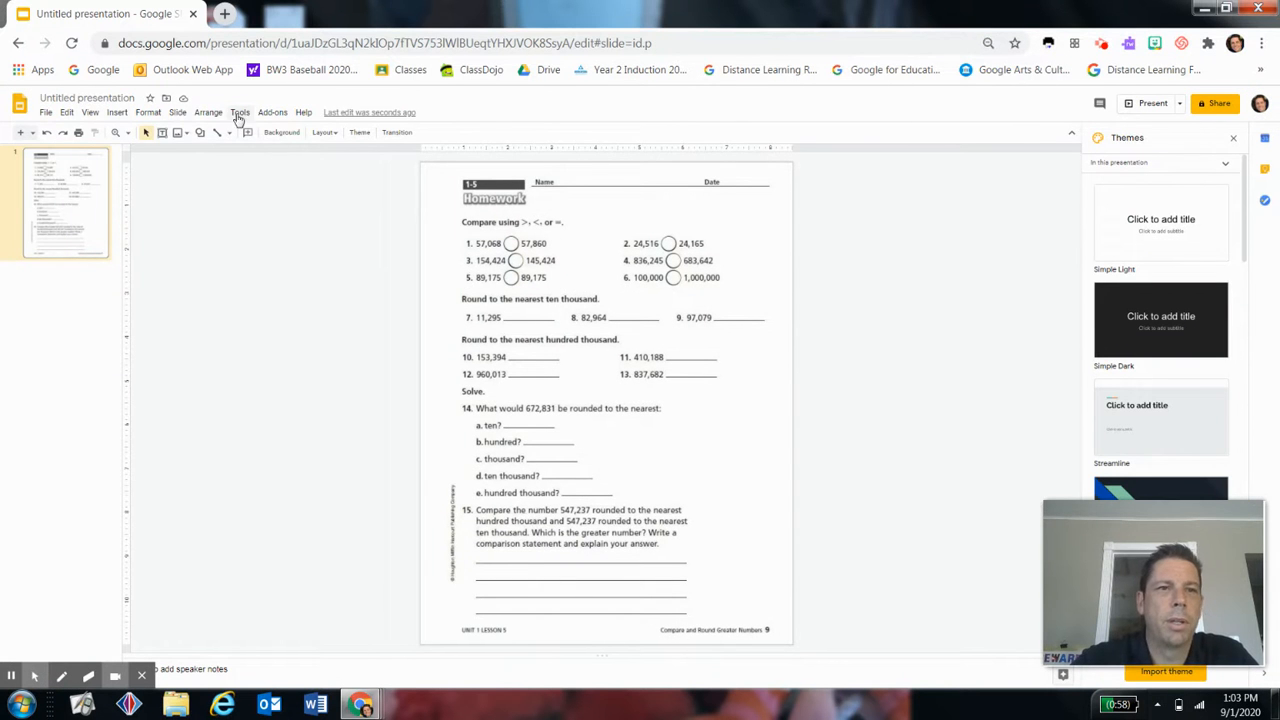
Add a small text box containing "x" over the answer circle of problem 1
click(163, 136)
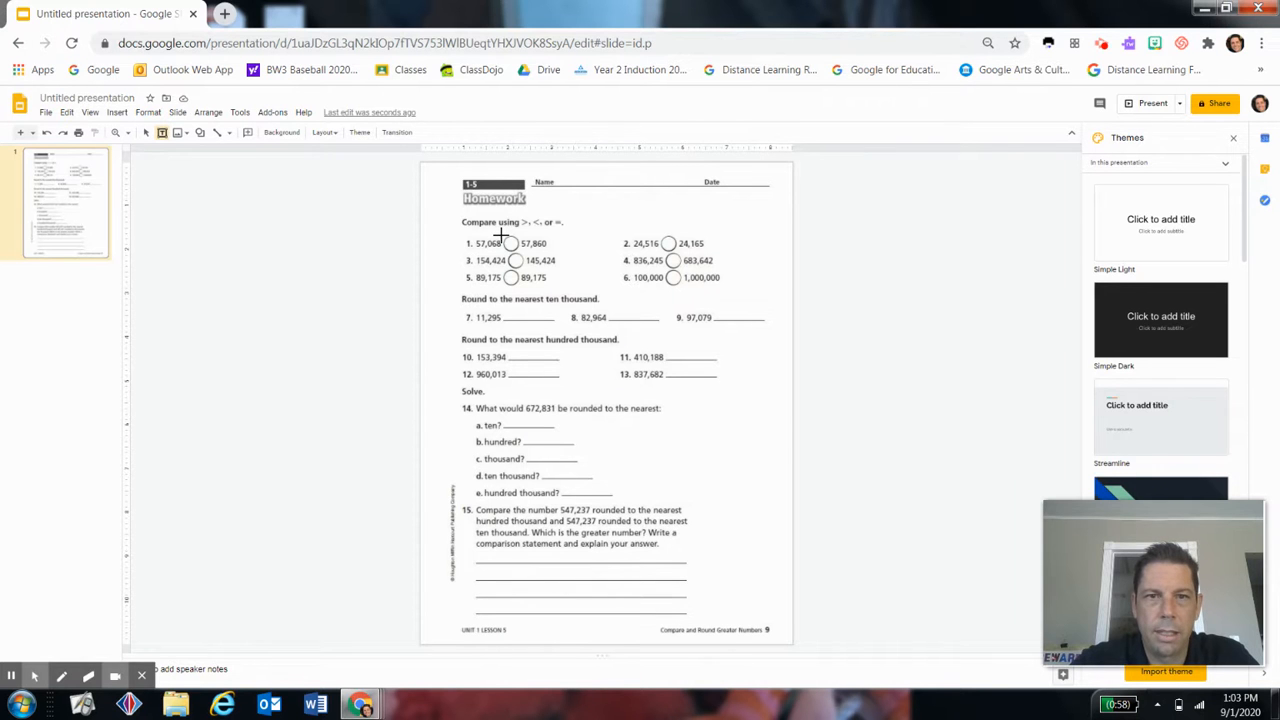
drag(503, 236, 522, 248)
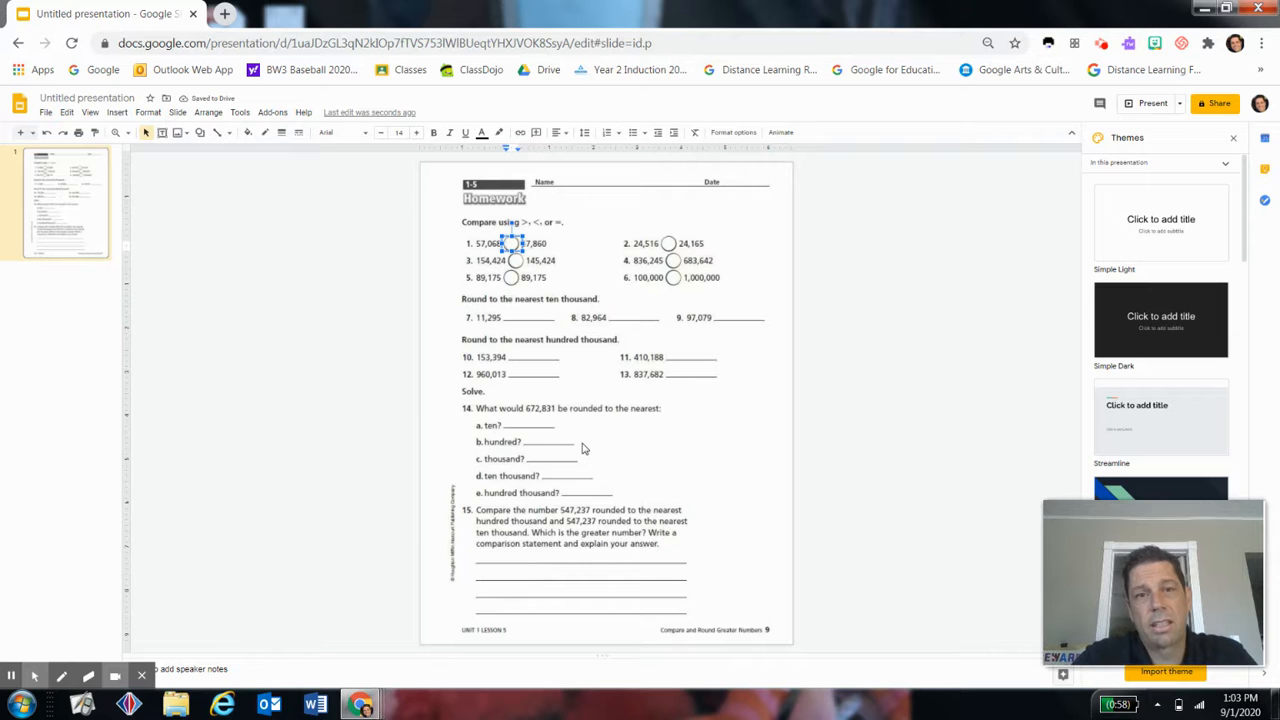
text(<)
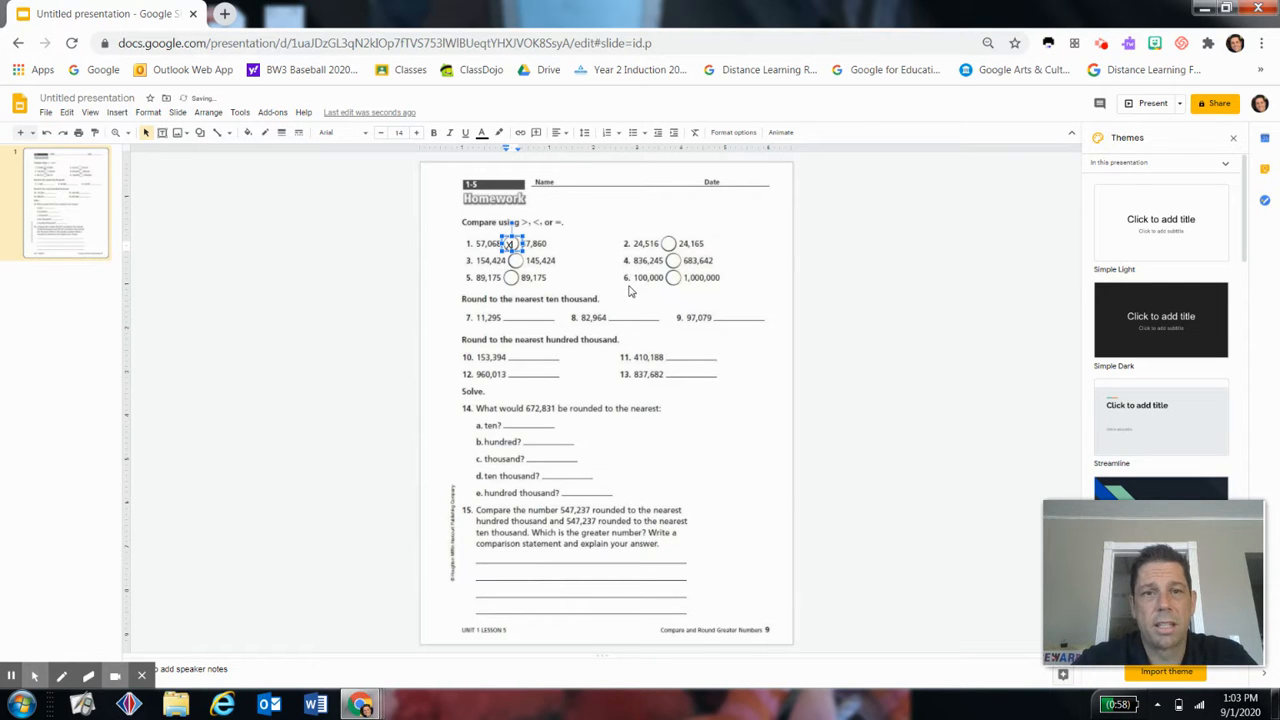
Add a small text box containing "x" over the answer circle of problem 2
click(161, 134)
drag(660, 238, 677, 248)
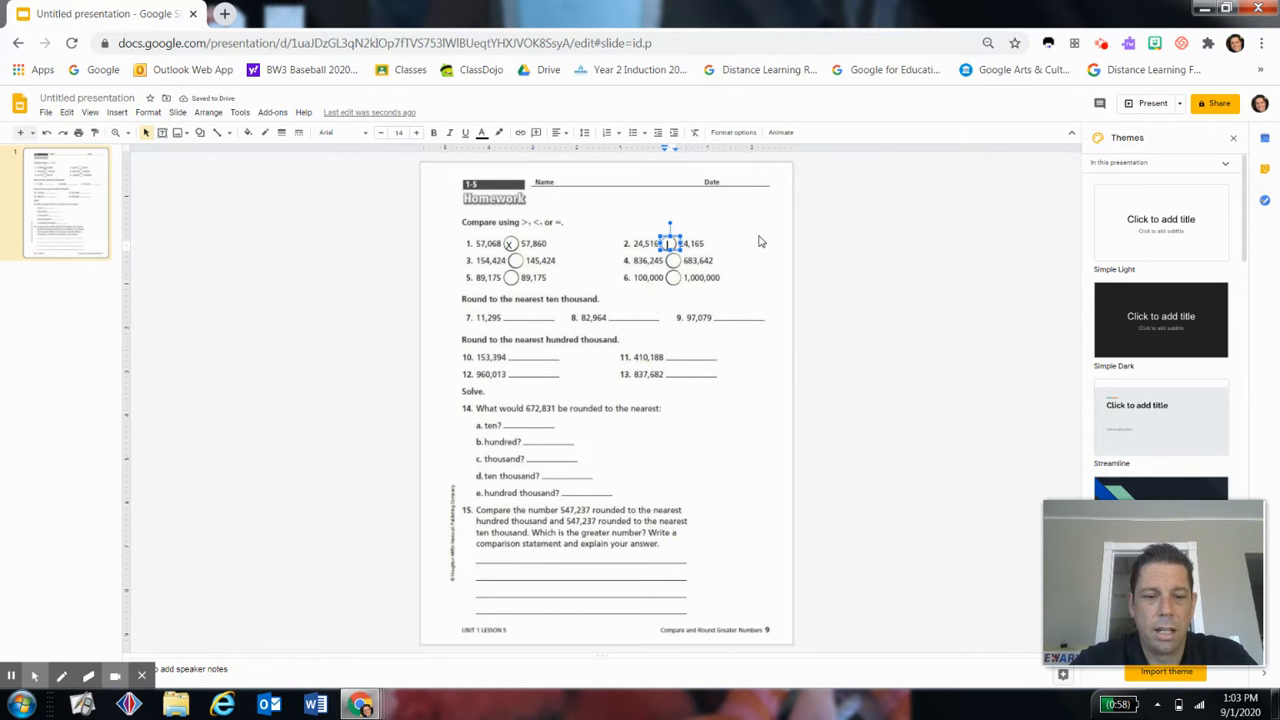
text(x)
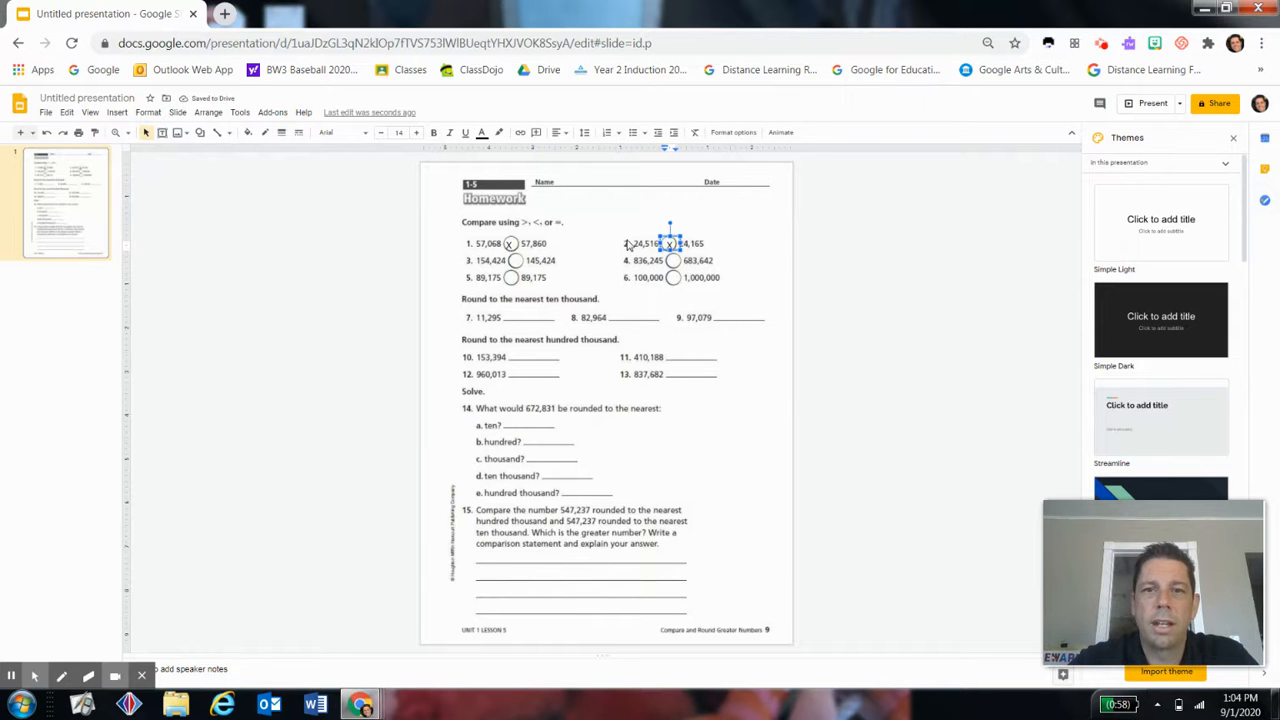
click(627, 240)
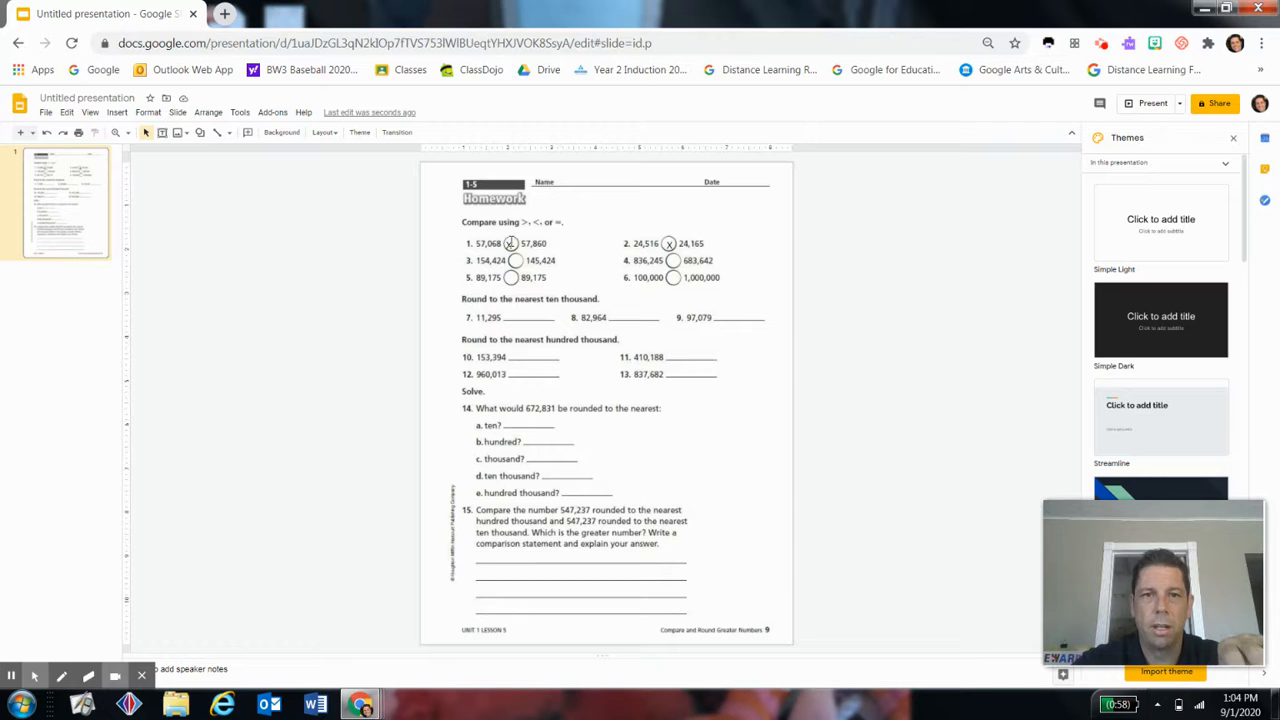
click(510, 243)
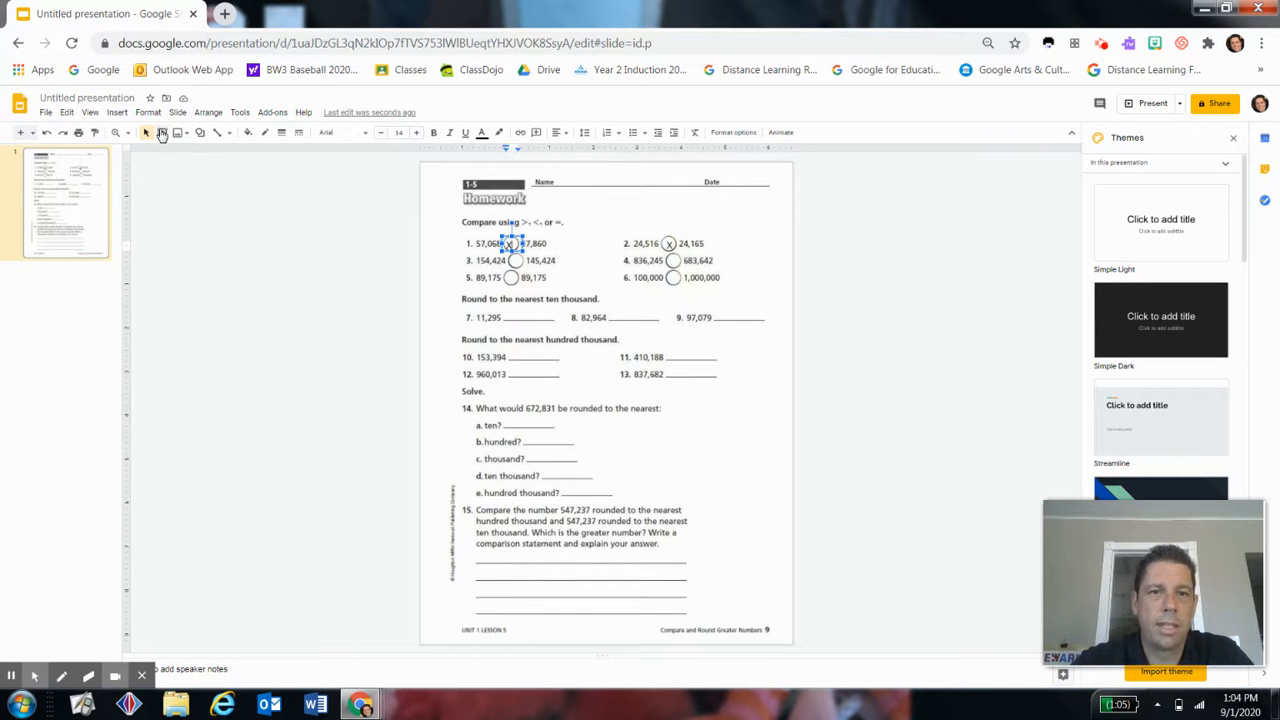
Add a text box over the answer line of problem 7 and clear the trial x characters from it
click(162, 132)
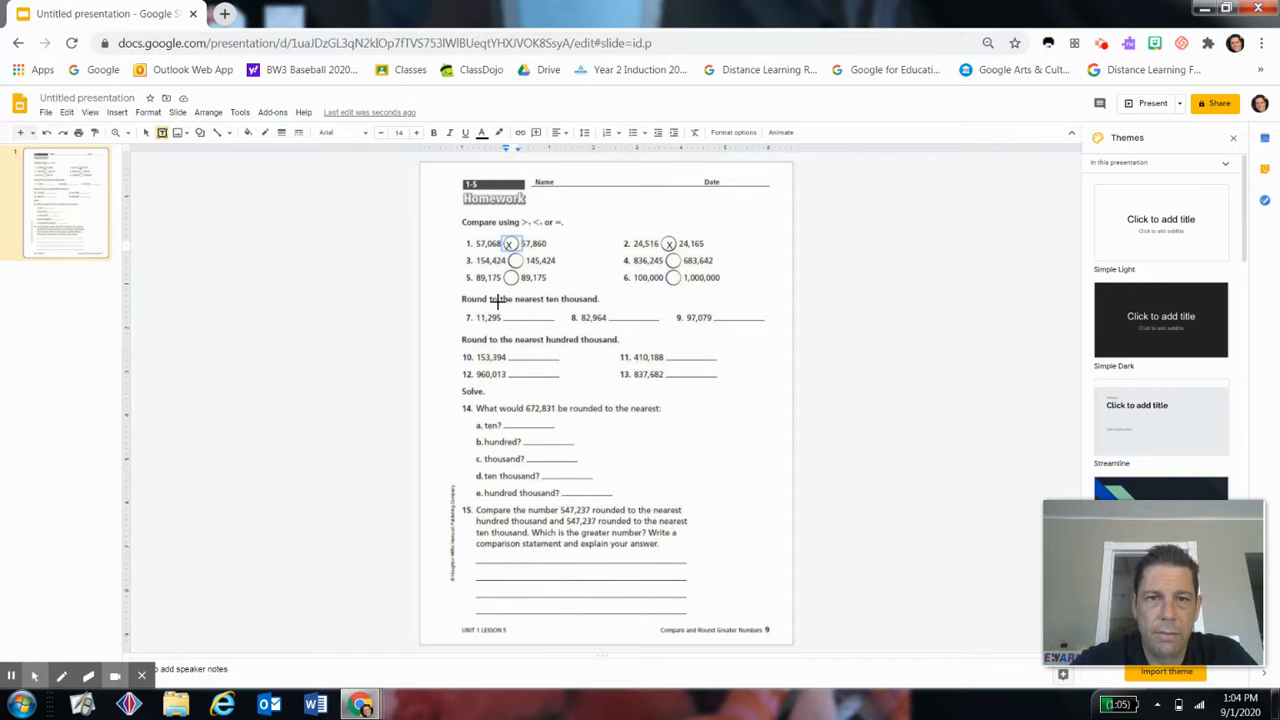
drag(499, 305, 572, 319)
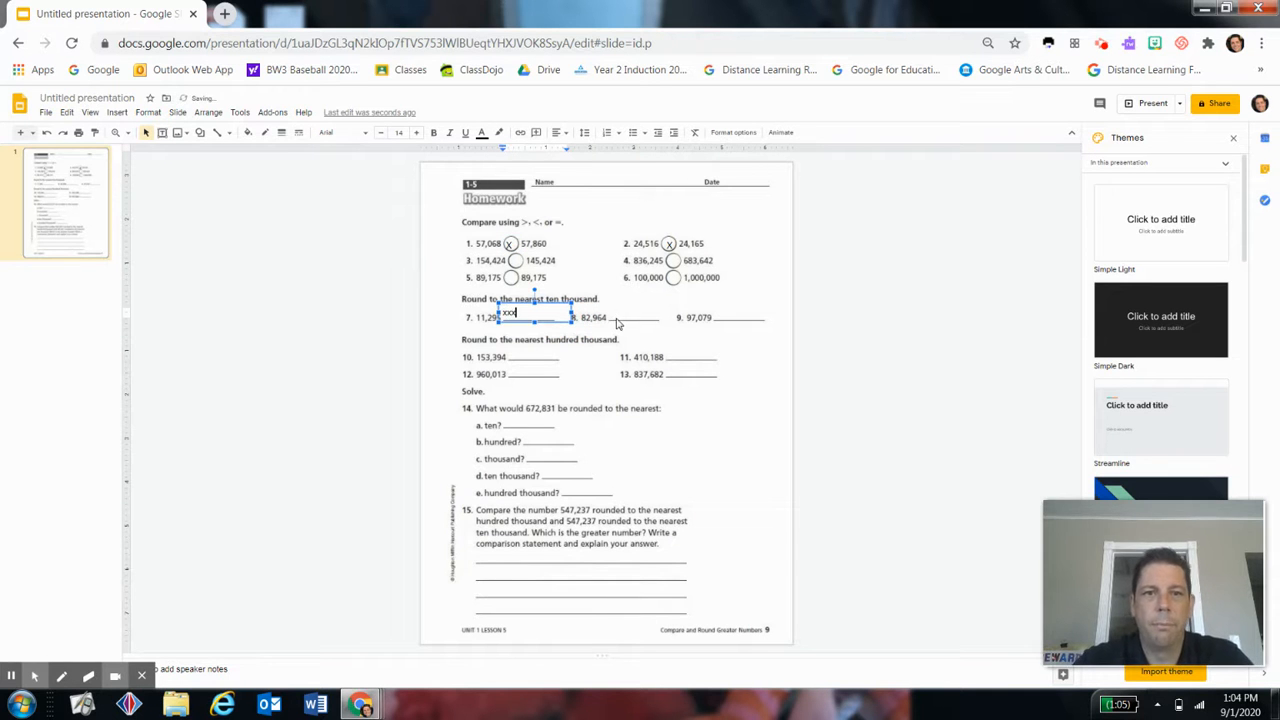
text(xxxxxxx)
key(BackSpace)
key(BackSpace)
key(BackSpace)
key(BackSpace)
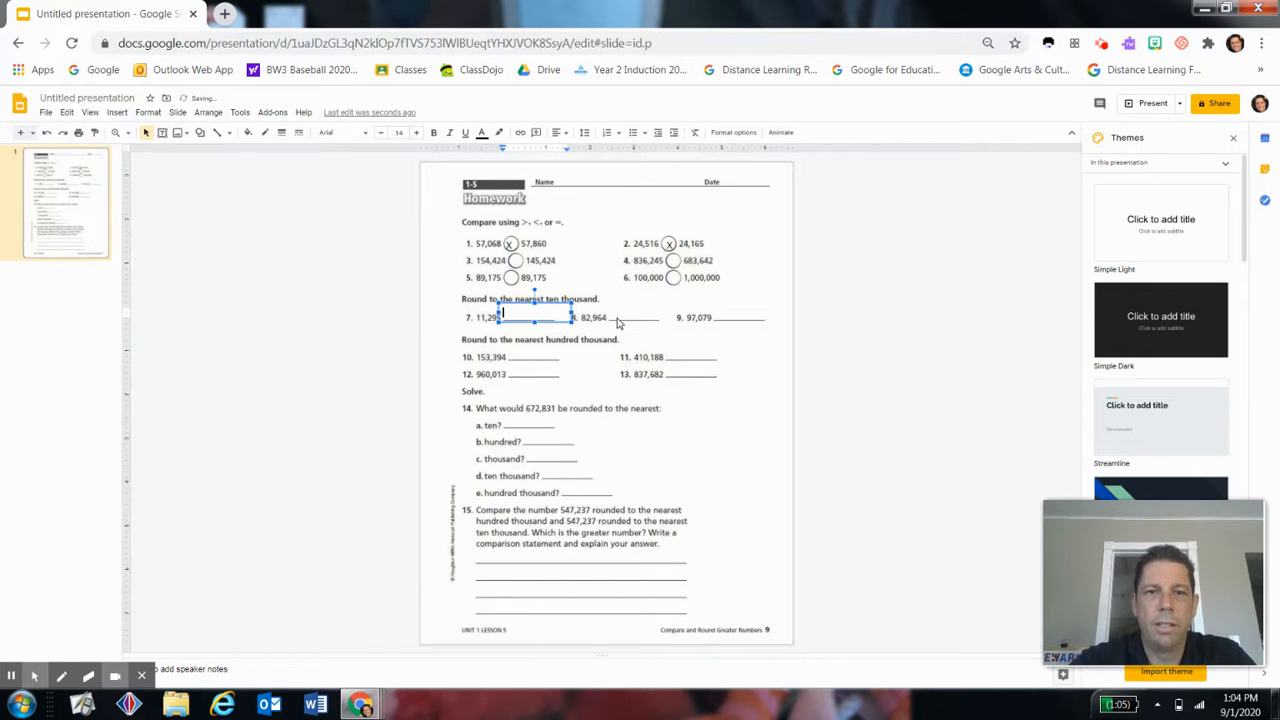
click(613, 320)
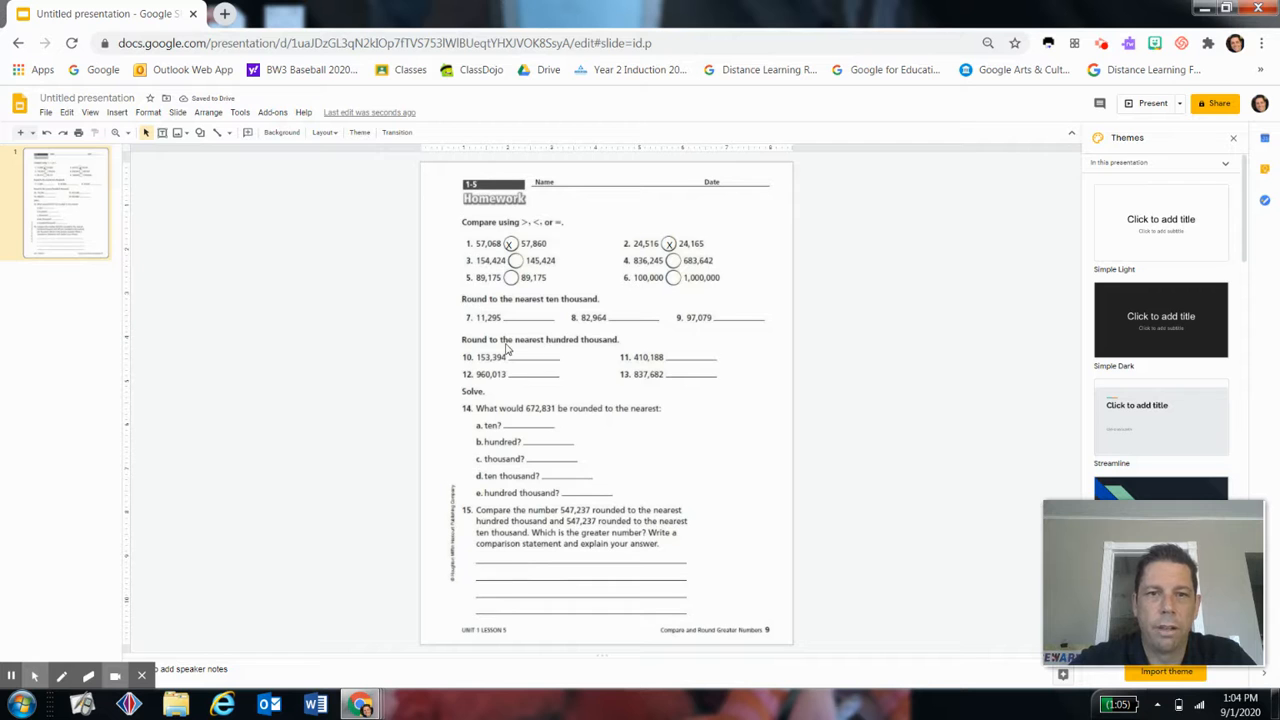
Enter the placeholder "Type here" in the text box on the answer line of problem 7
click(525, 316)
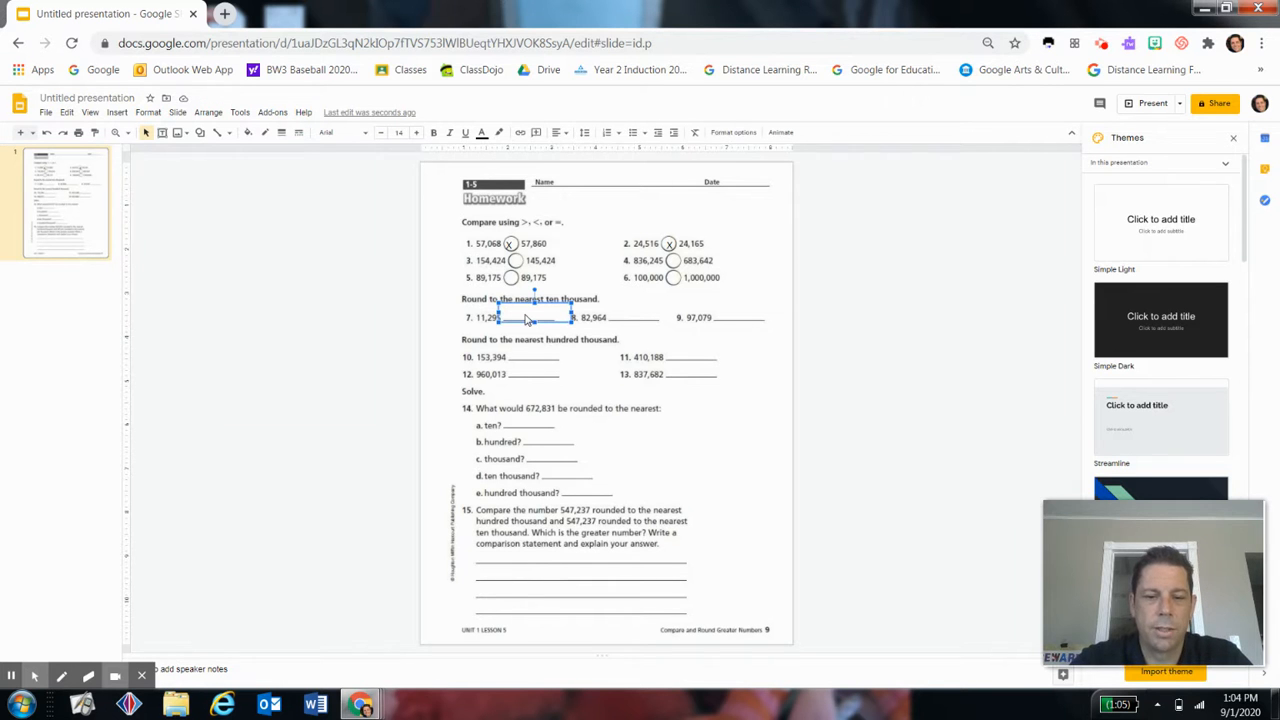
click(527, 318)
text(1)
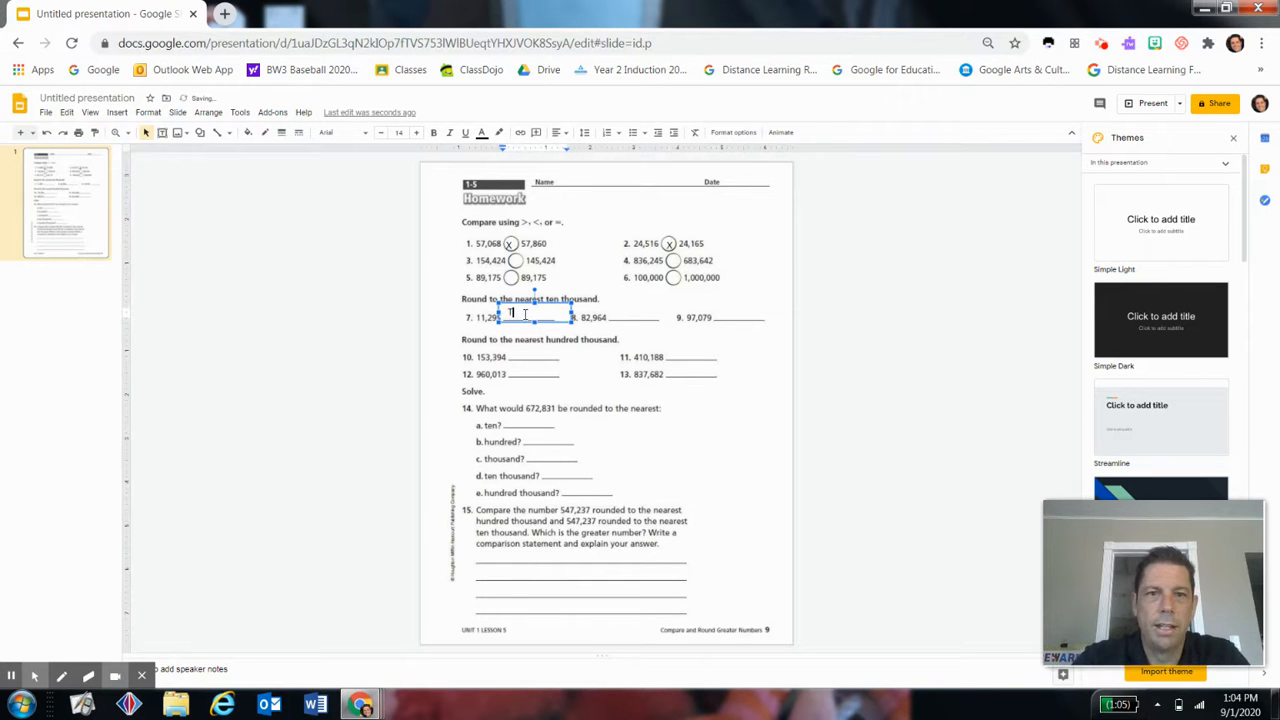
text(ype Here)
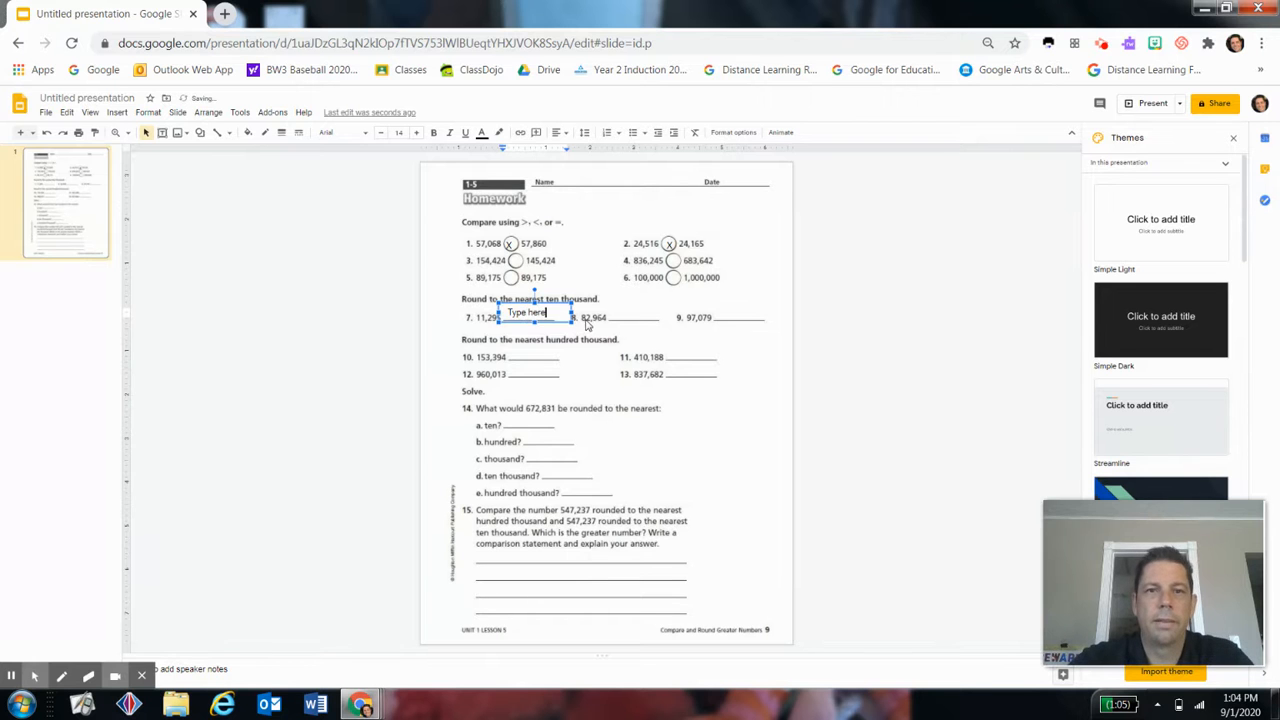
double_click(537, 314)
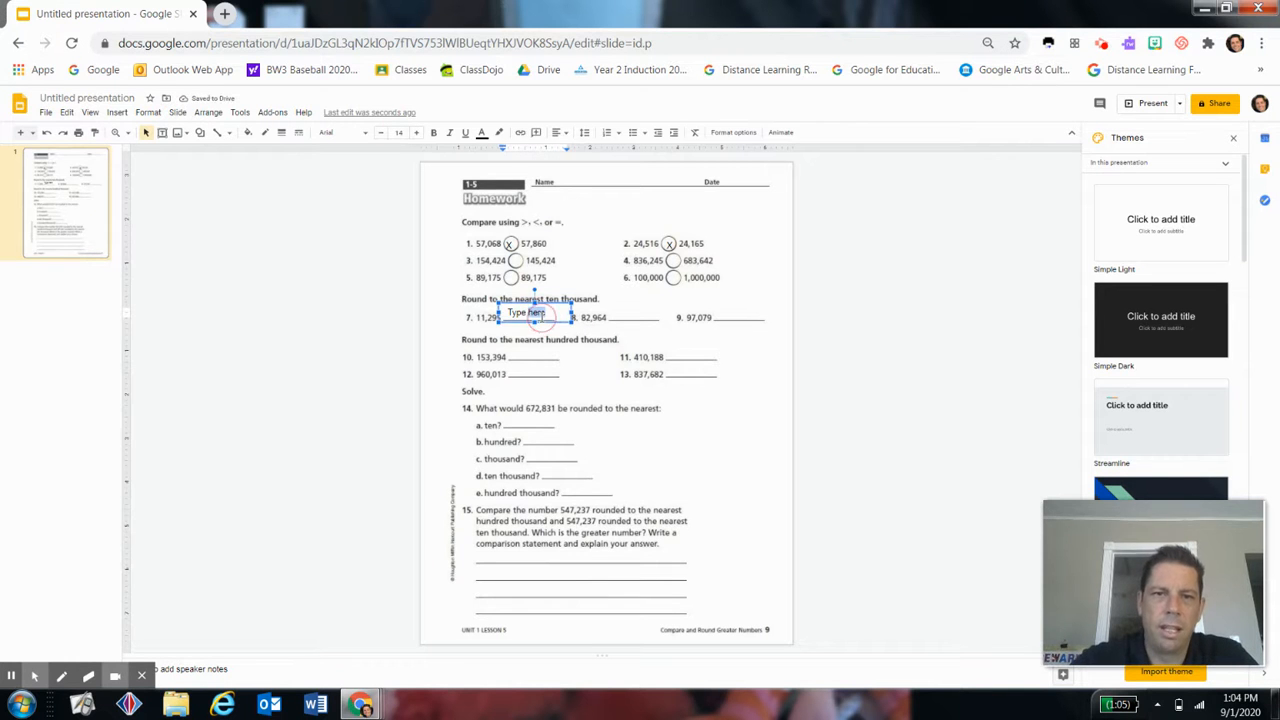
click(555, 317)
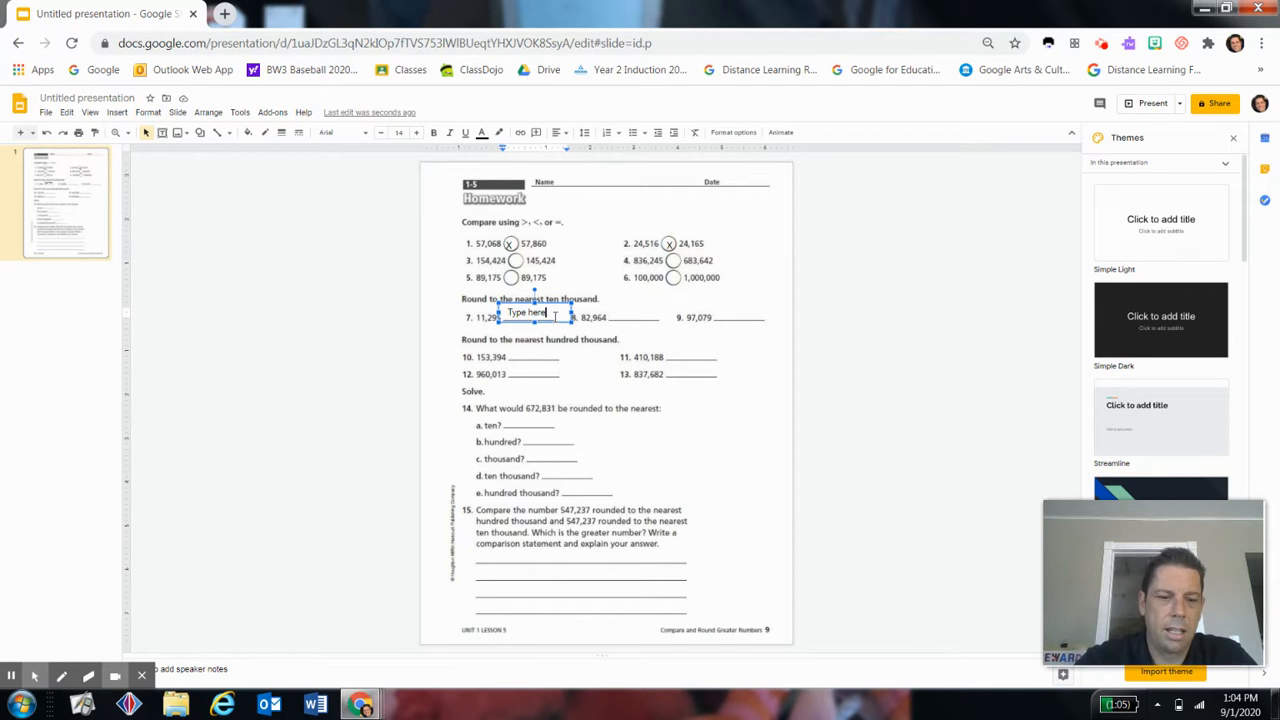
Paste the copied worksheet image onto the slide
click(605, 320)
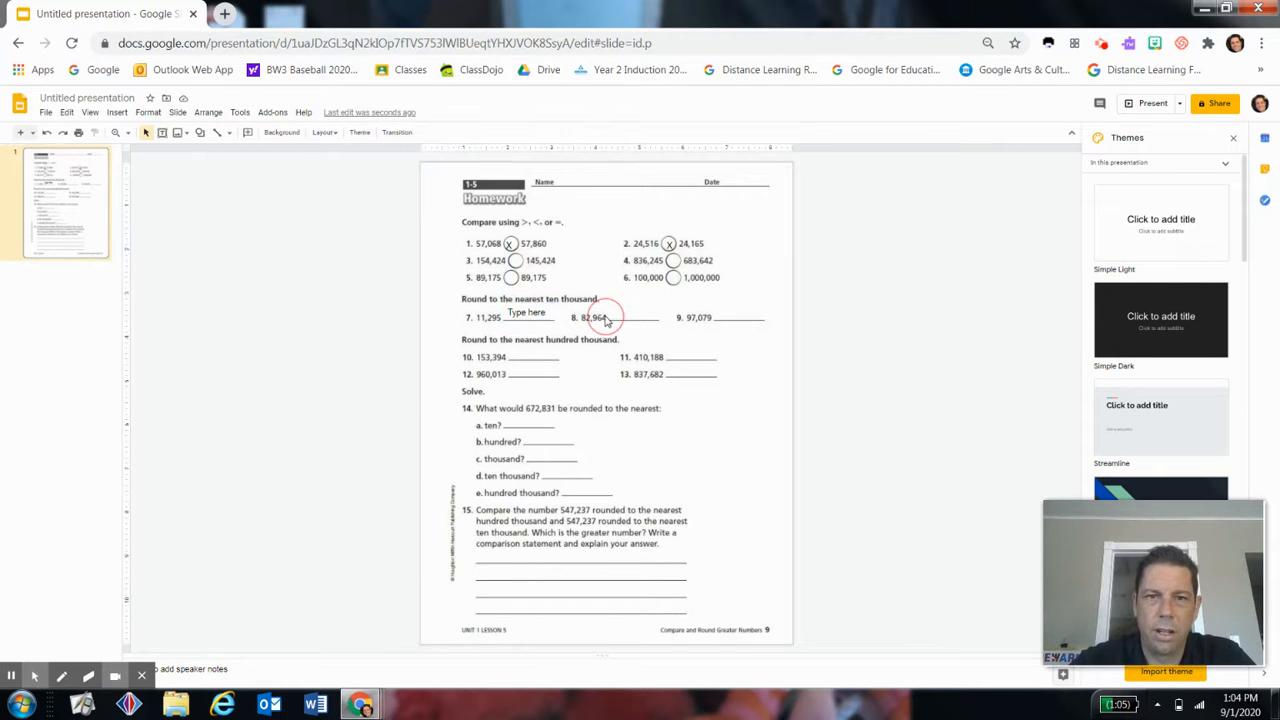
key(ctrl+v)
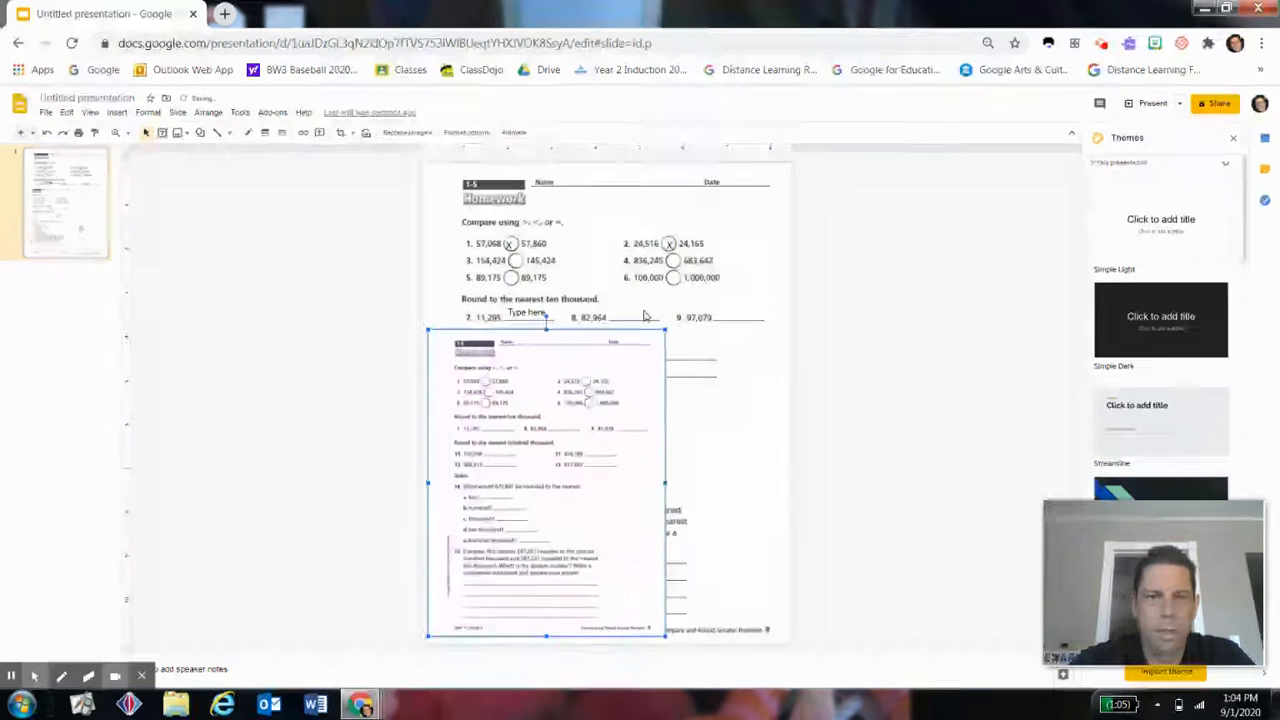
Undo the paste of the duplicate worksheet image on the slide
click(45, 133)
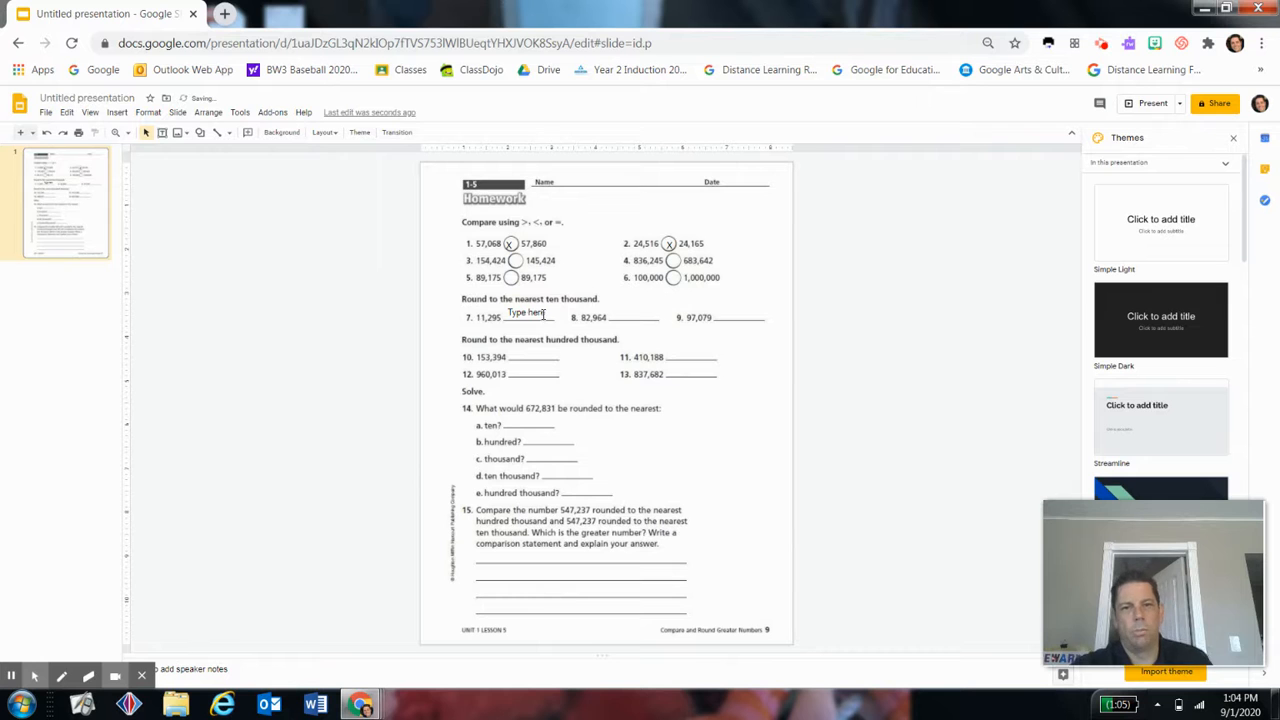
Add a text box with the placeholder "Type here" over the answer line of problem 8
click(162, 134)
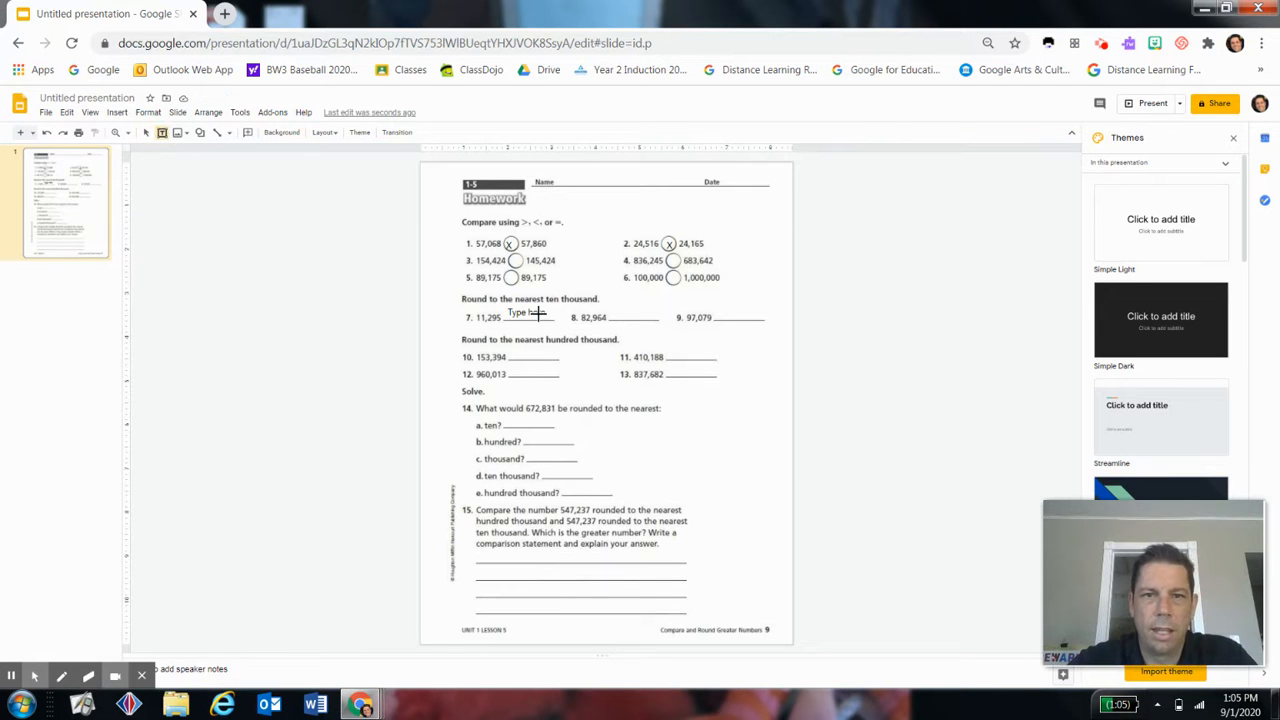
drag(604, 301, 678, 318)
text(Type Here)
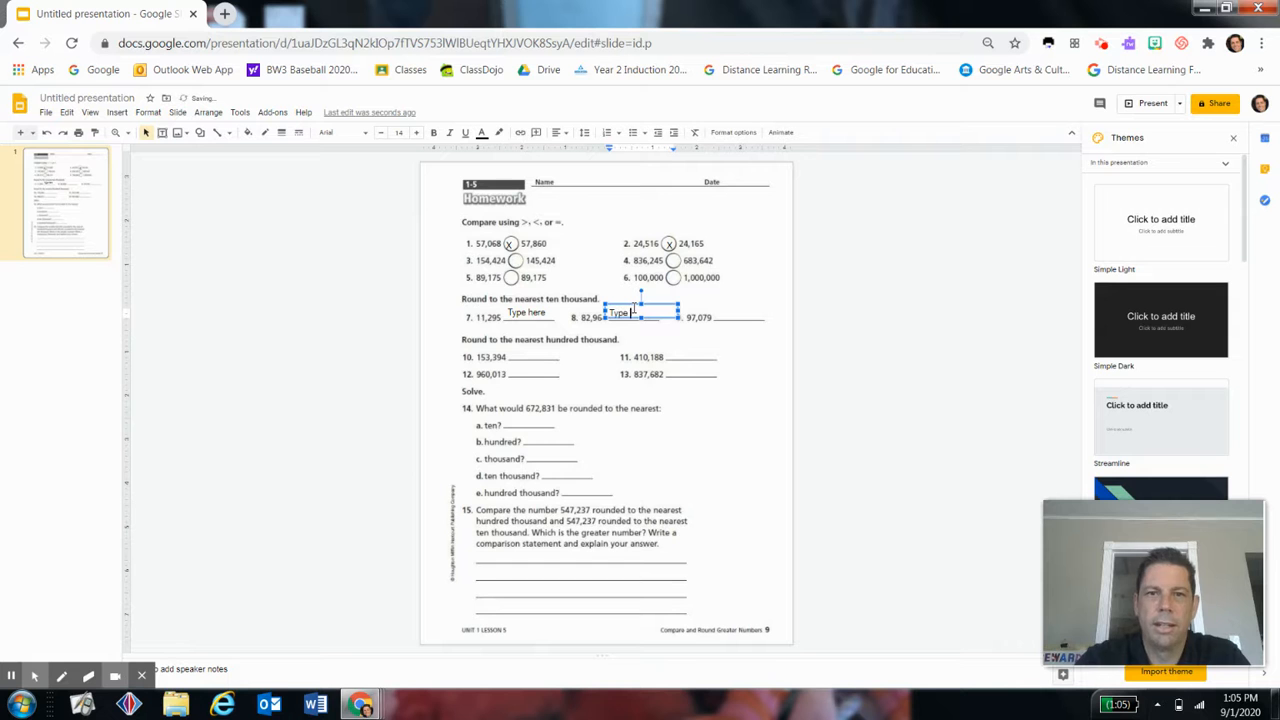
click(520, 437)
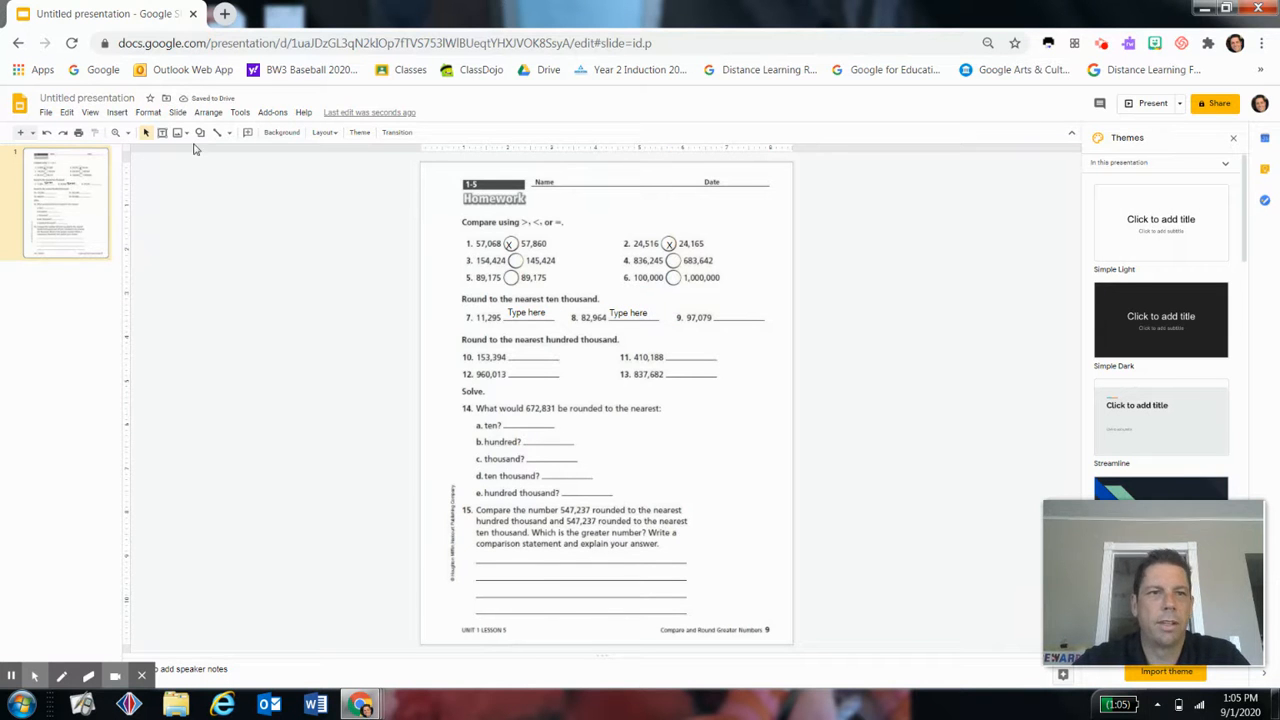
Add a large text box over the answer lines of problem 15 with the placeholder "Type here to answer"
click(162, 133)
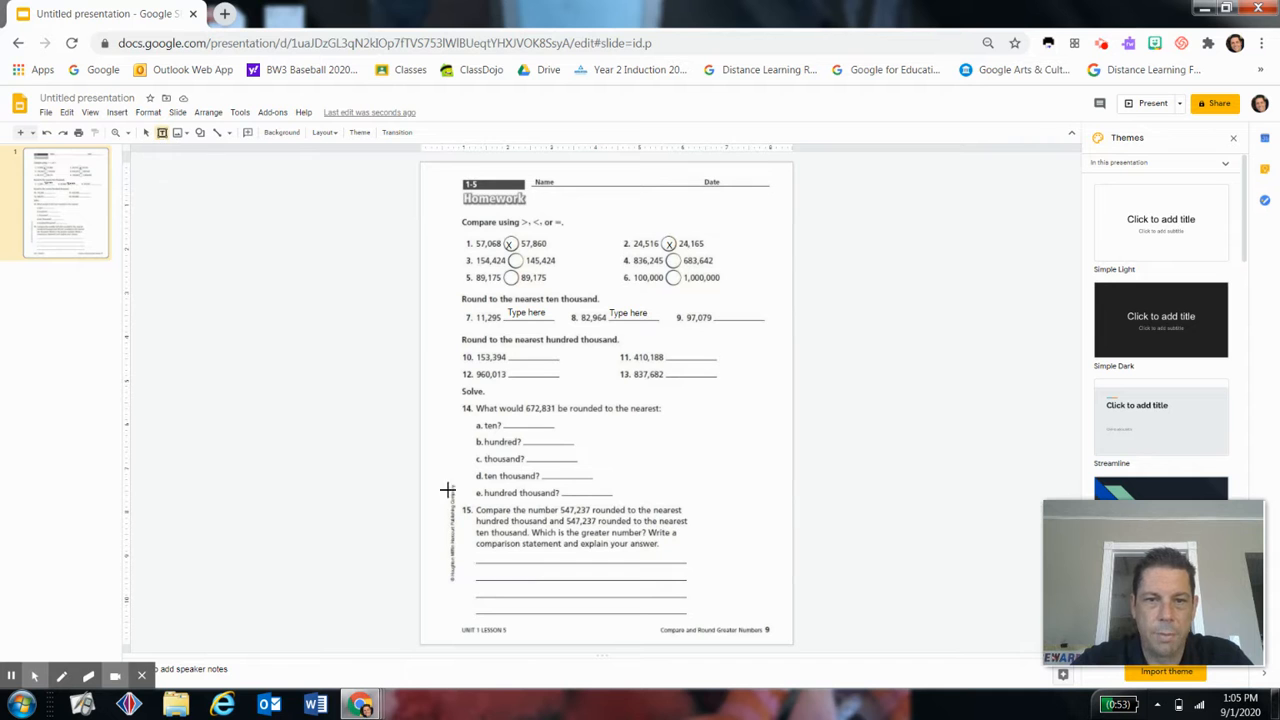
drag(476, 548, 742, 614)
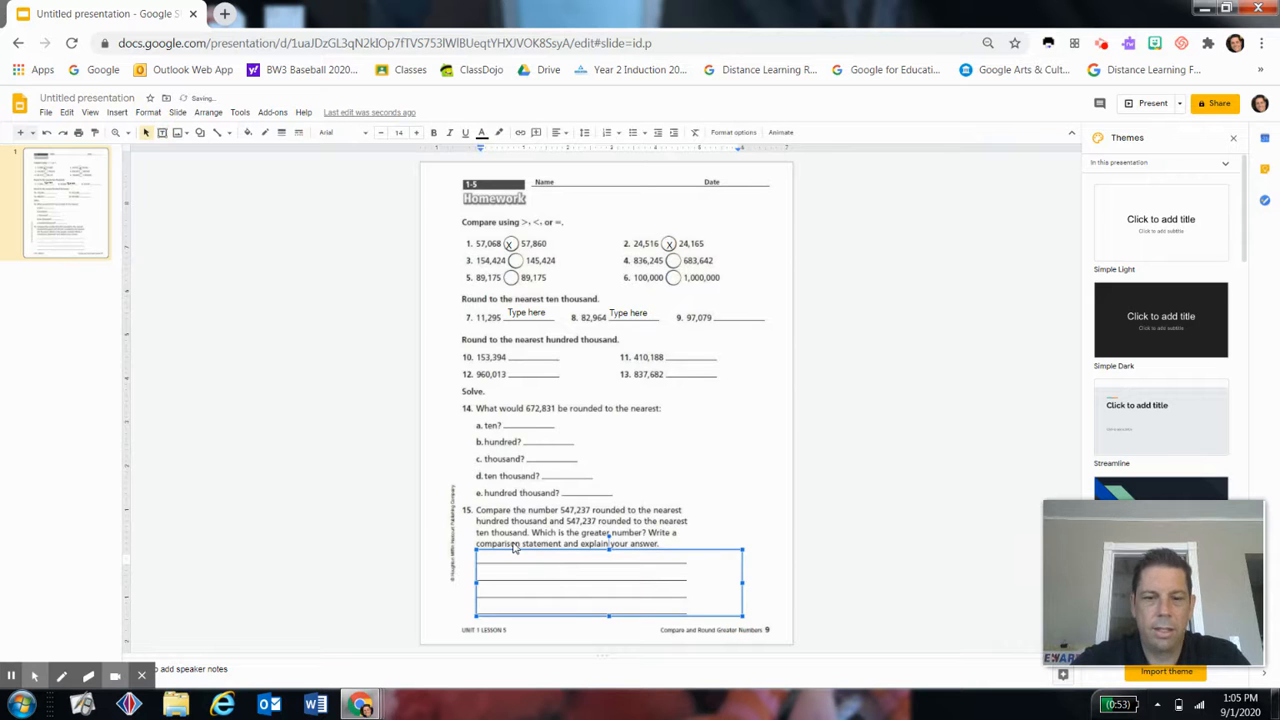
text(Type here to answer)
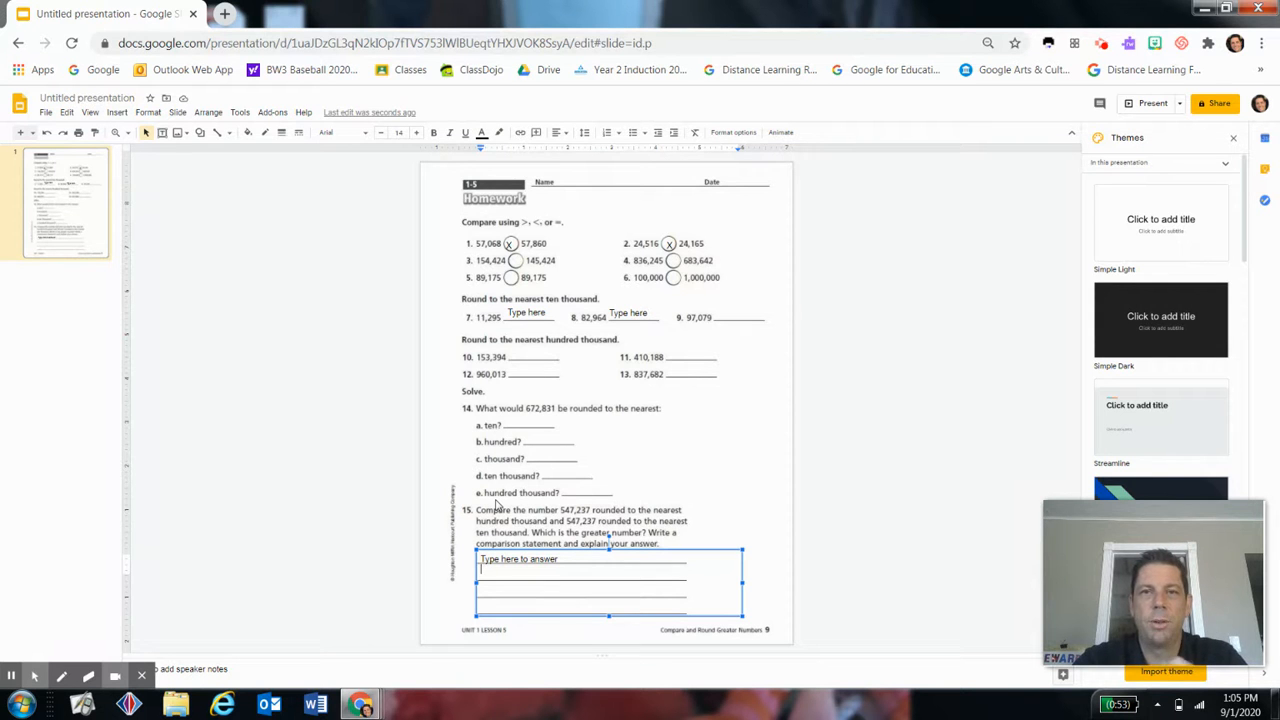
mouse_move(1152, 623)
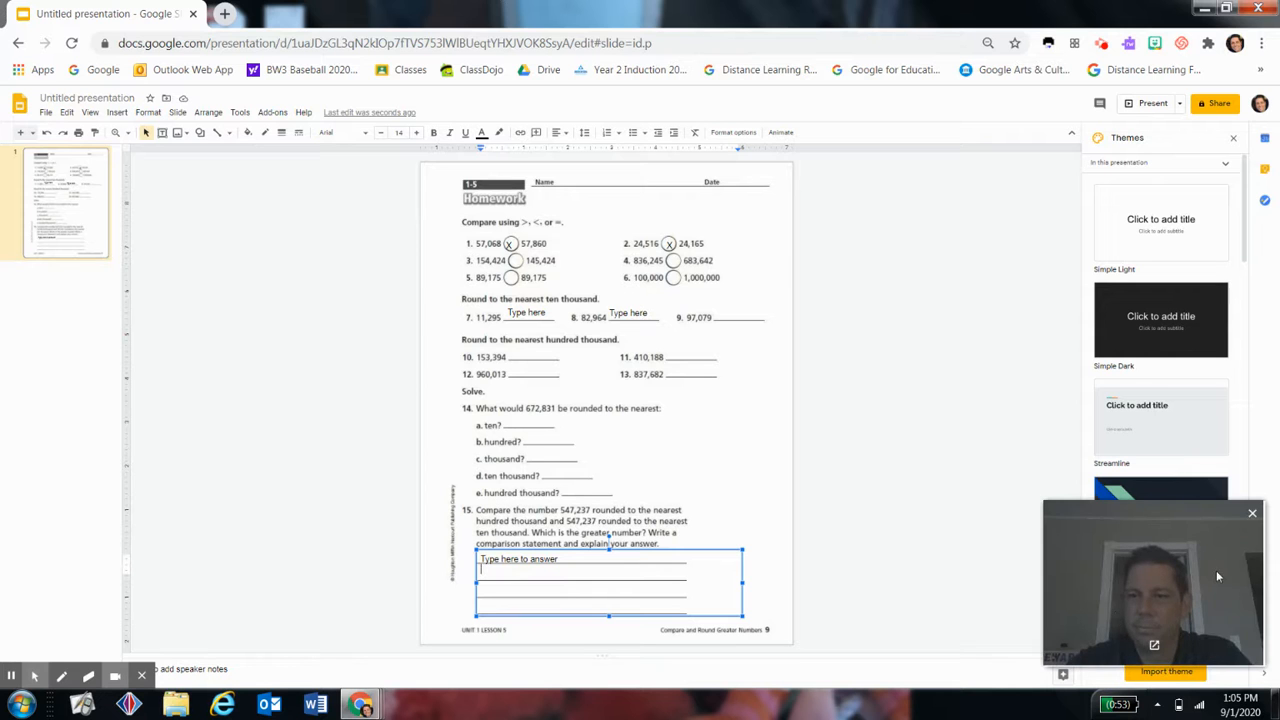
click(1252, 515)
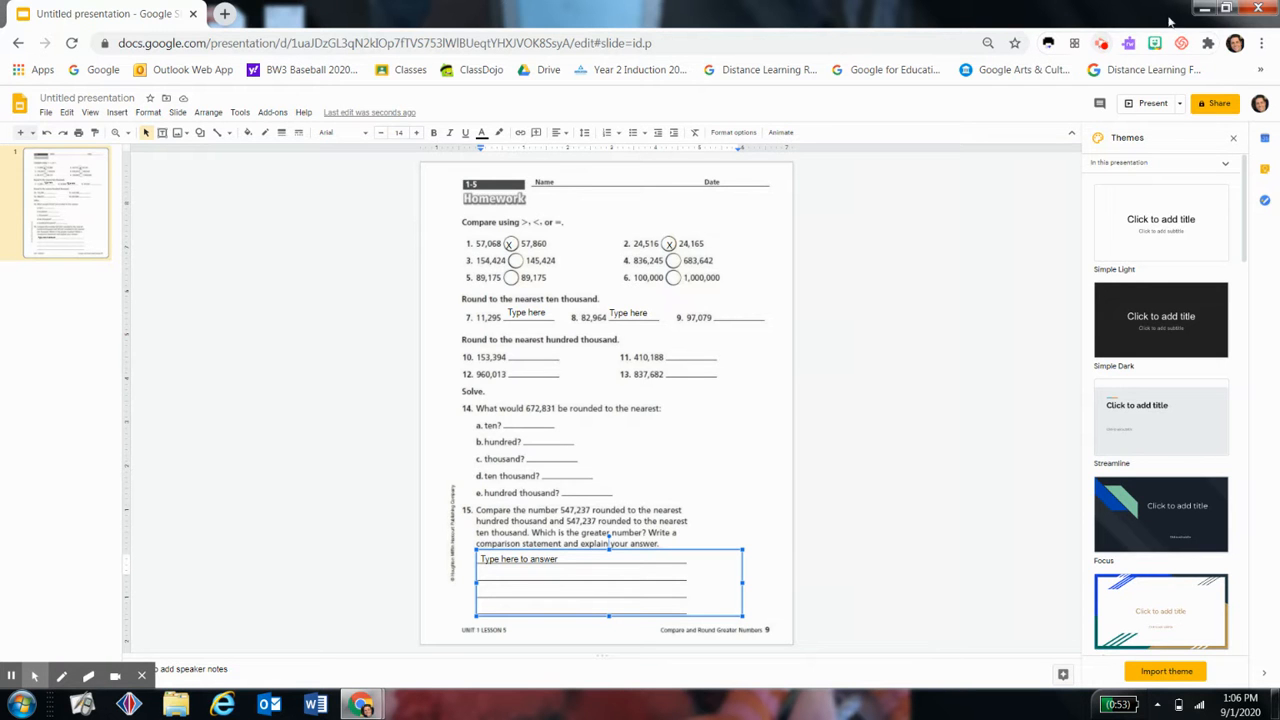
click(1204, 8)
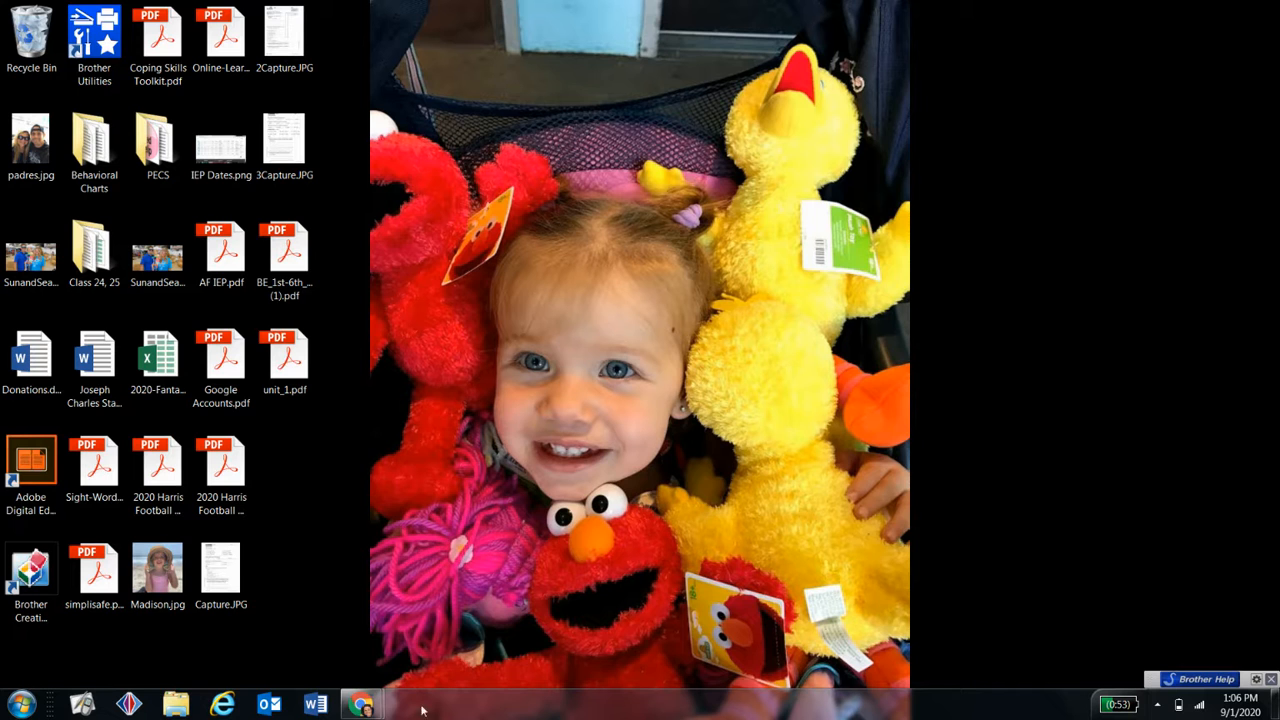
mouse_move(360, 705)
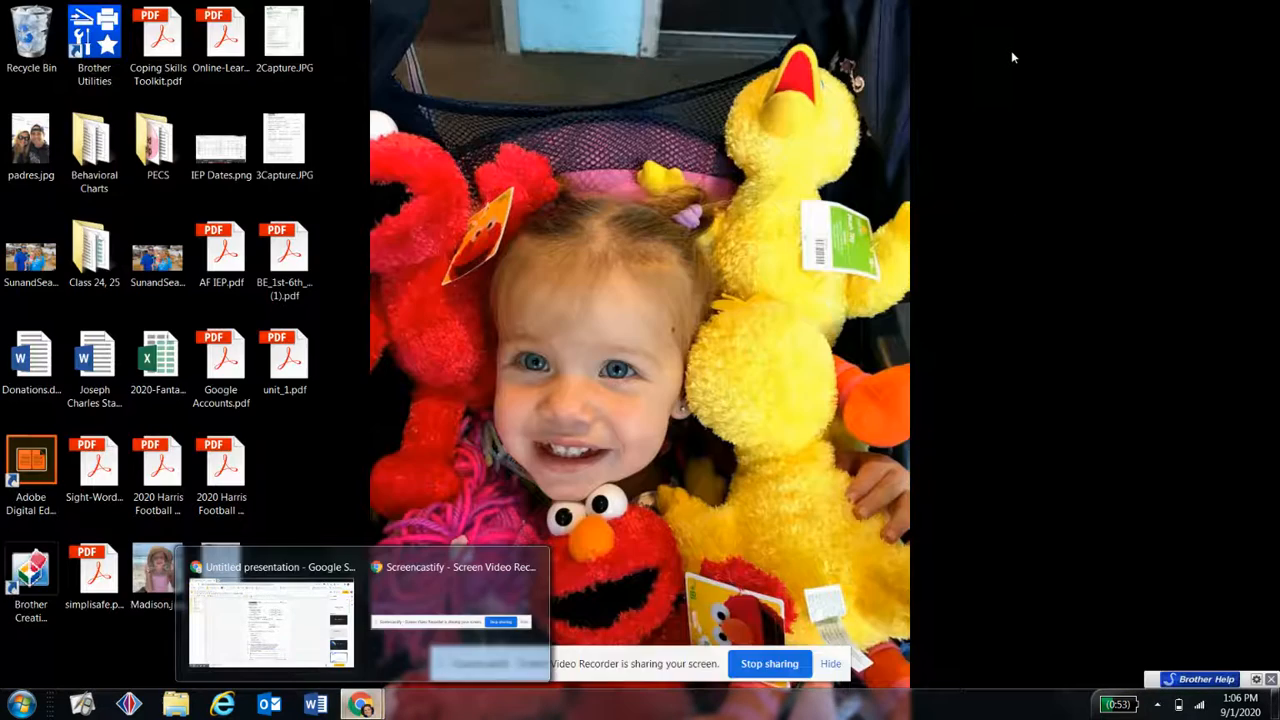
click(270, 615)
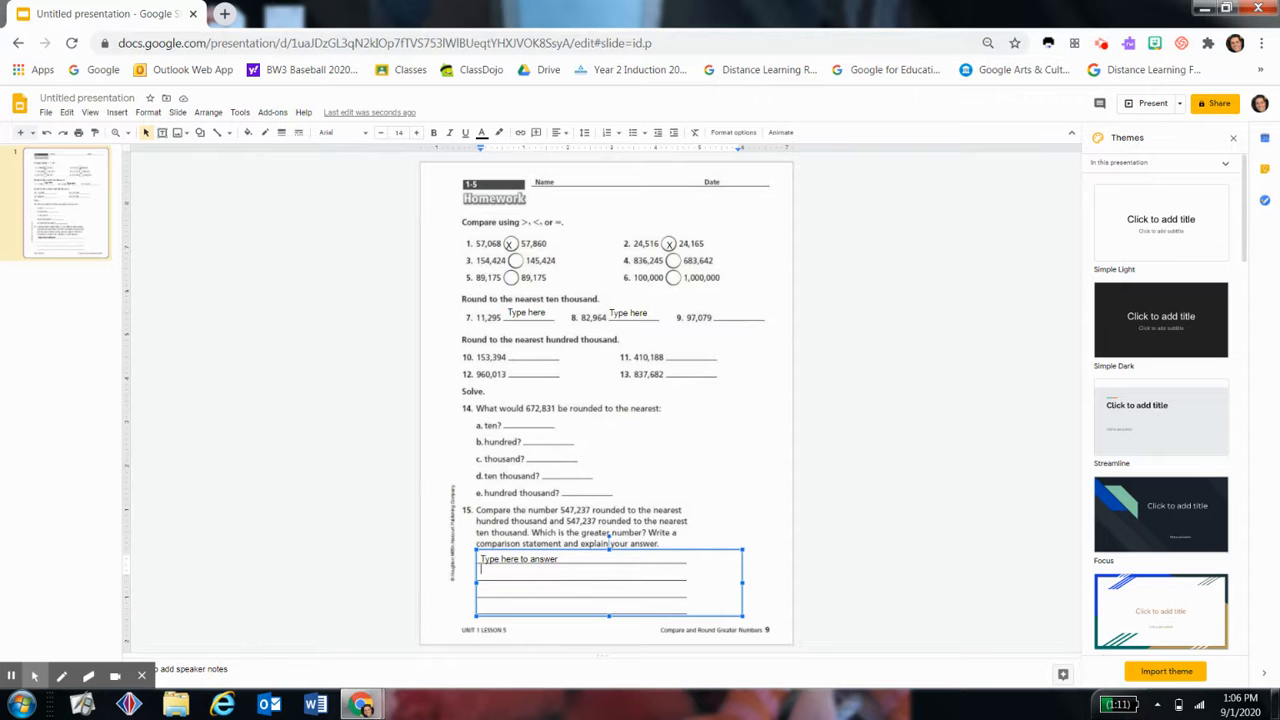
mouse_move(358, 703)
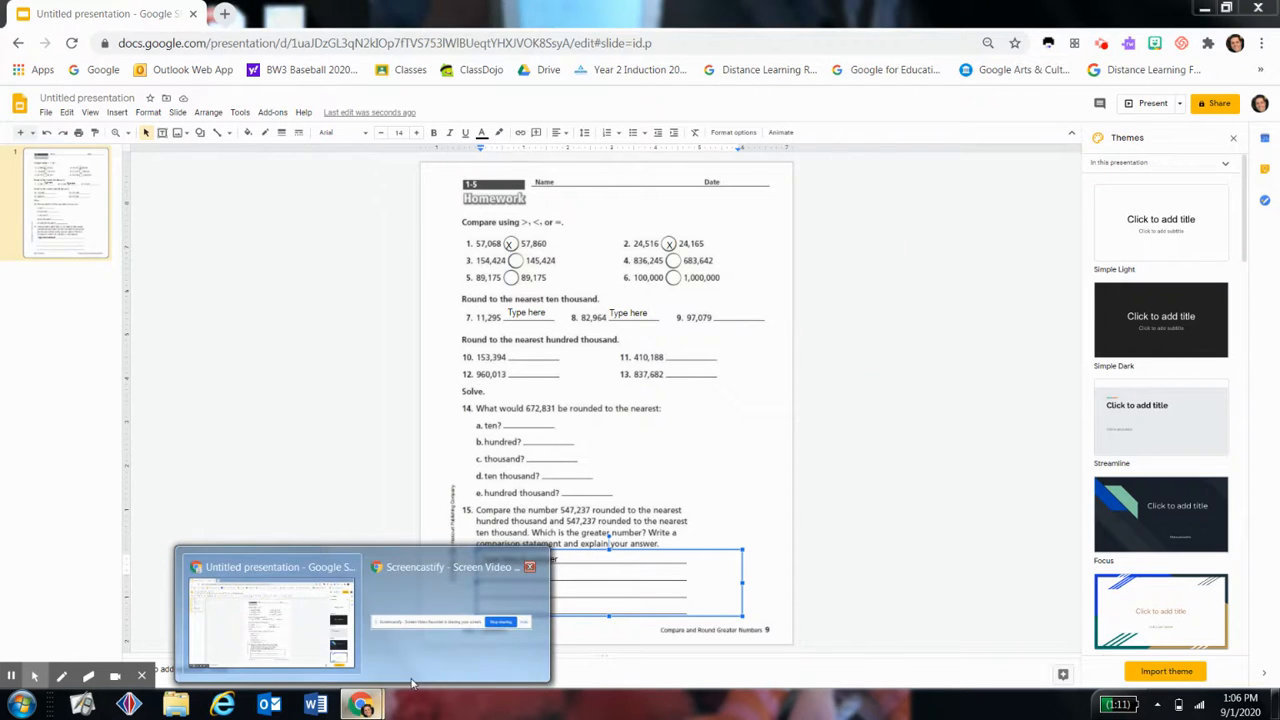